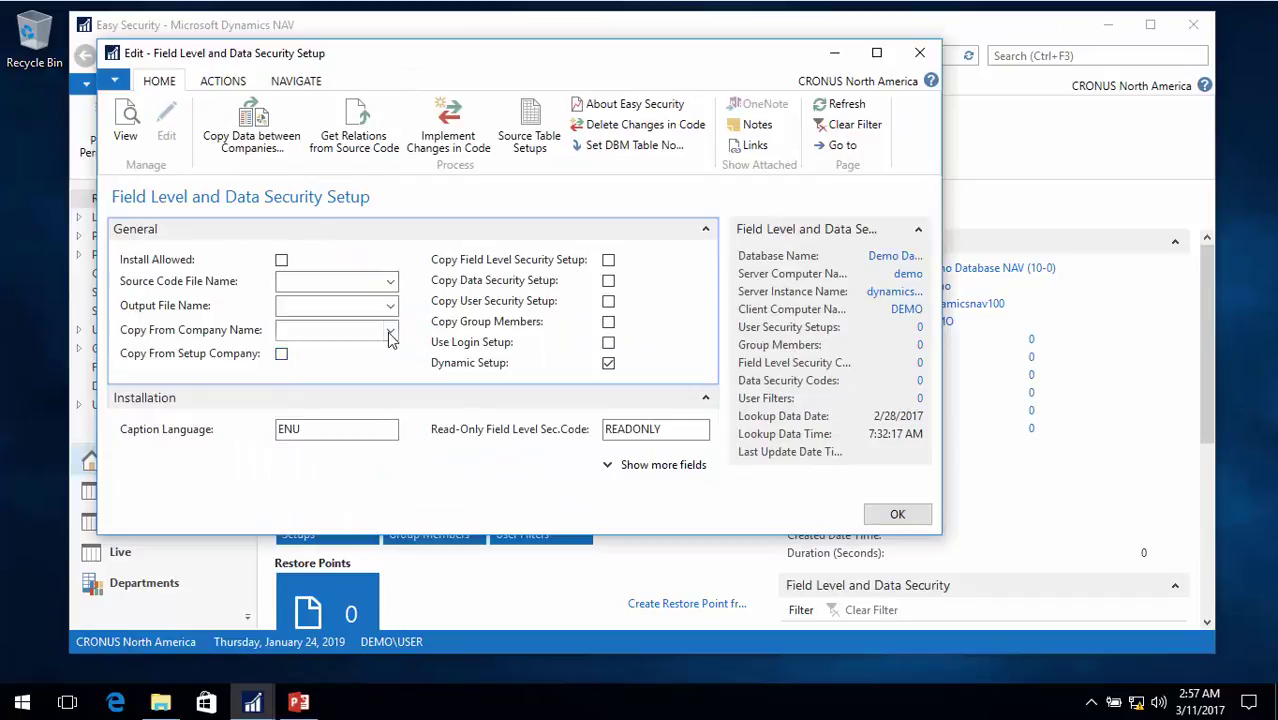
# Copy Easy Security's field level and data security setups into CRONUS North America and acknowledge the message
pyautogui.click(390, 330)
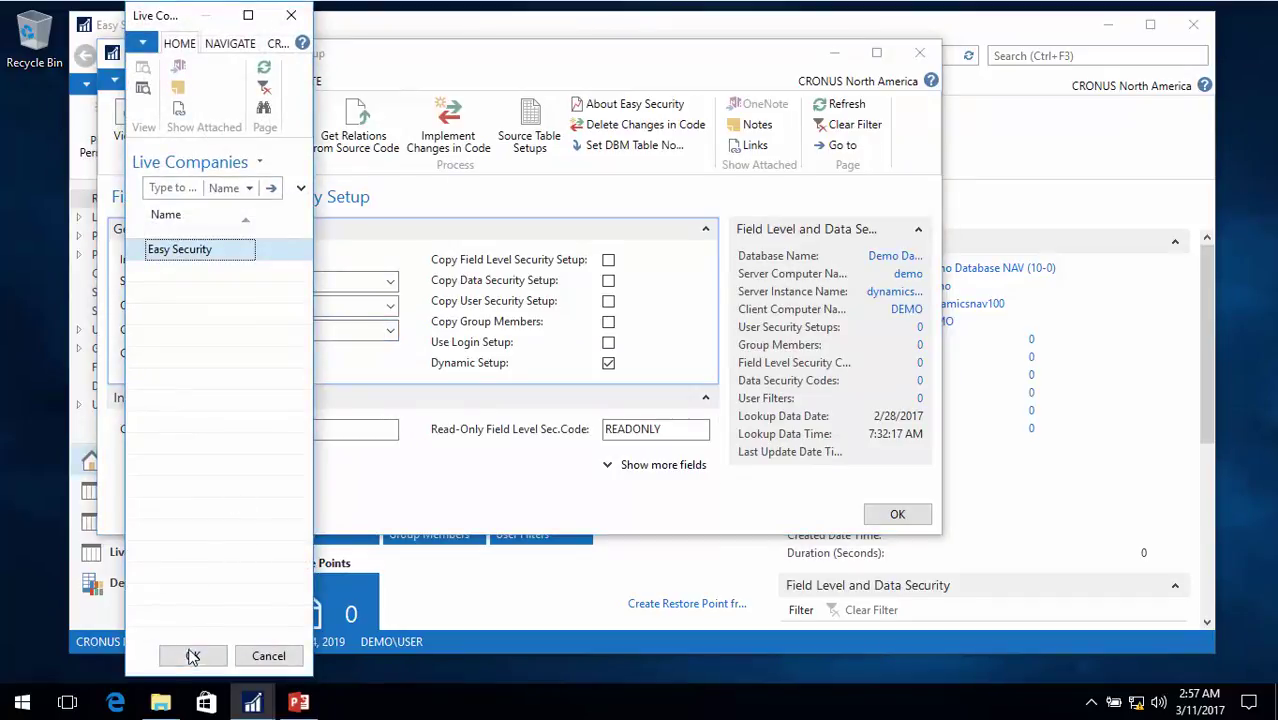
pyautogui.click(193, 655)
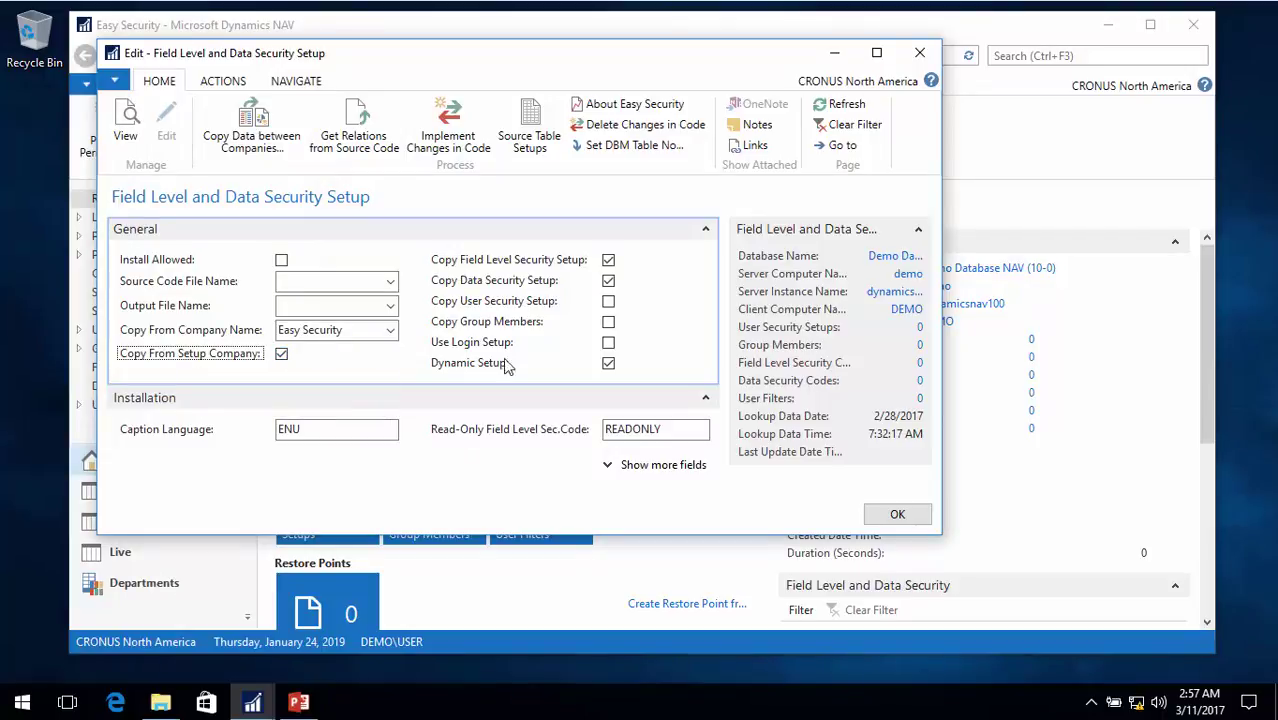
pyautogui.click(272, 130)
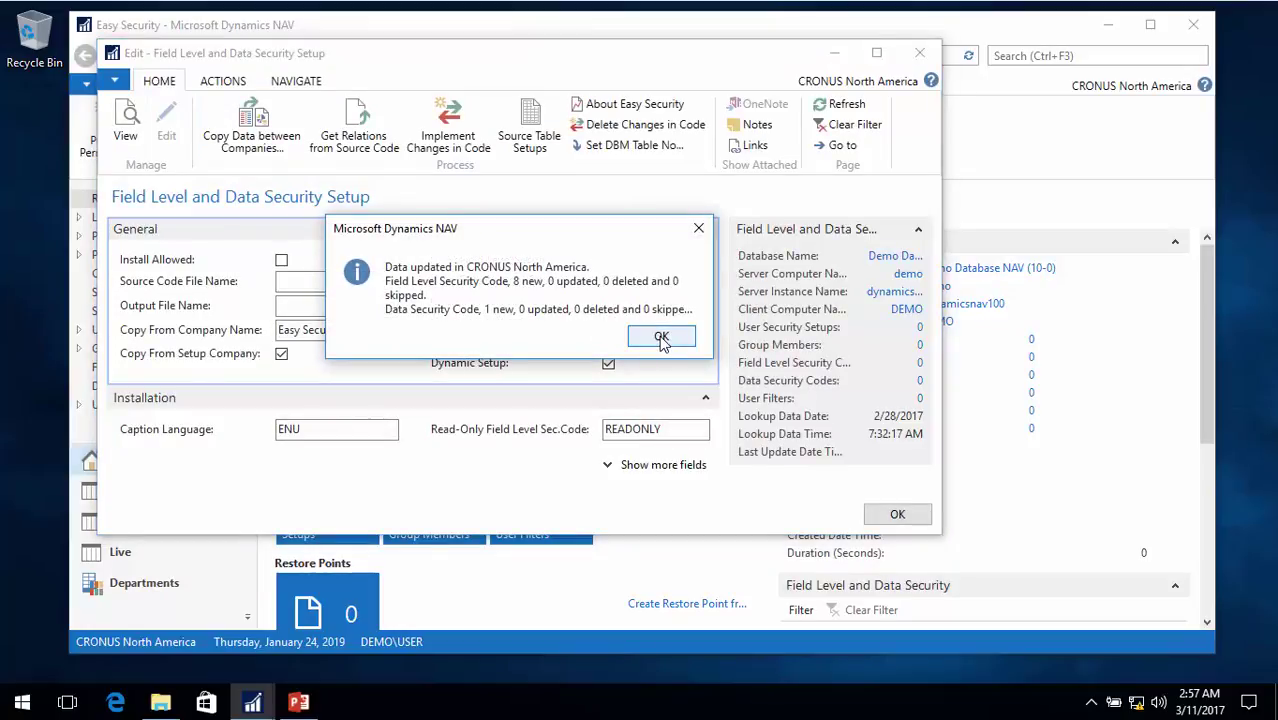
pyautogui.click(661, 338)
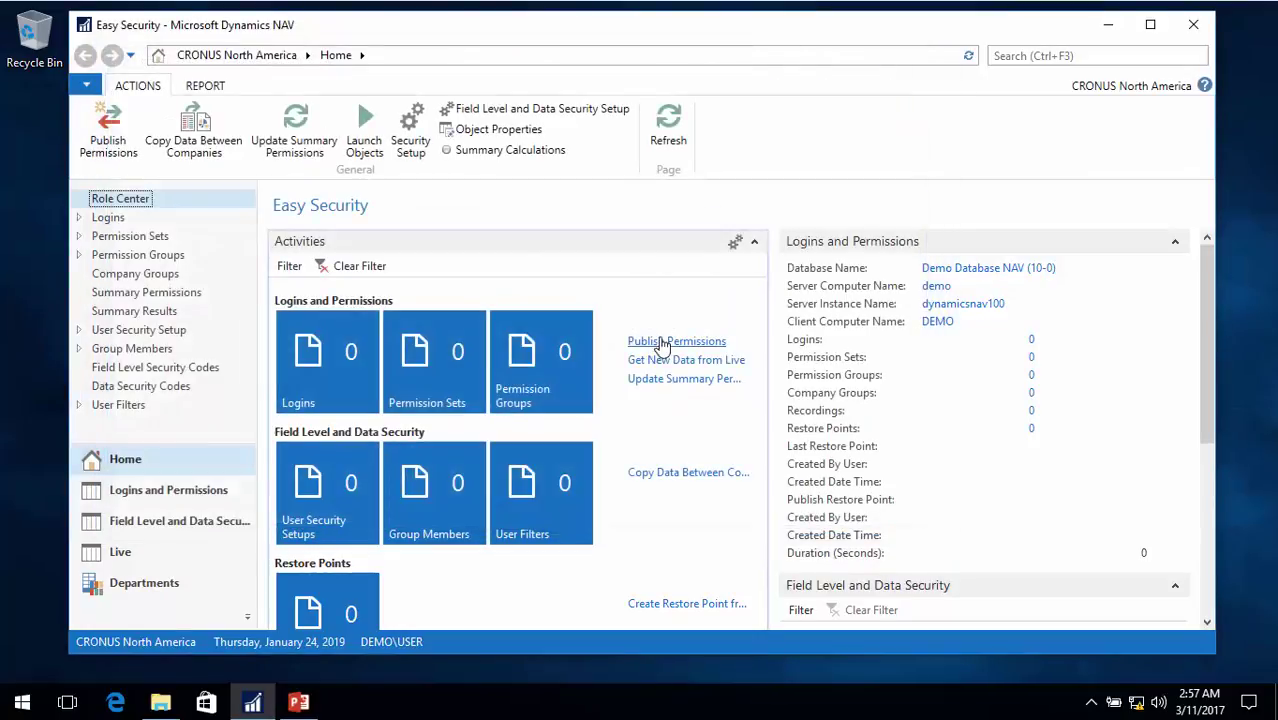
# Check the copied Field Level Security Codes, then start a new User Security Setup record
pyautogui.click(155, 367)
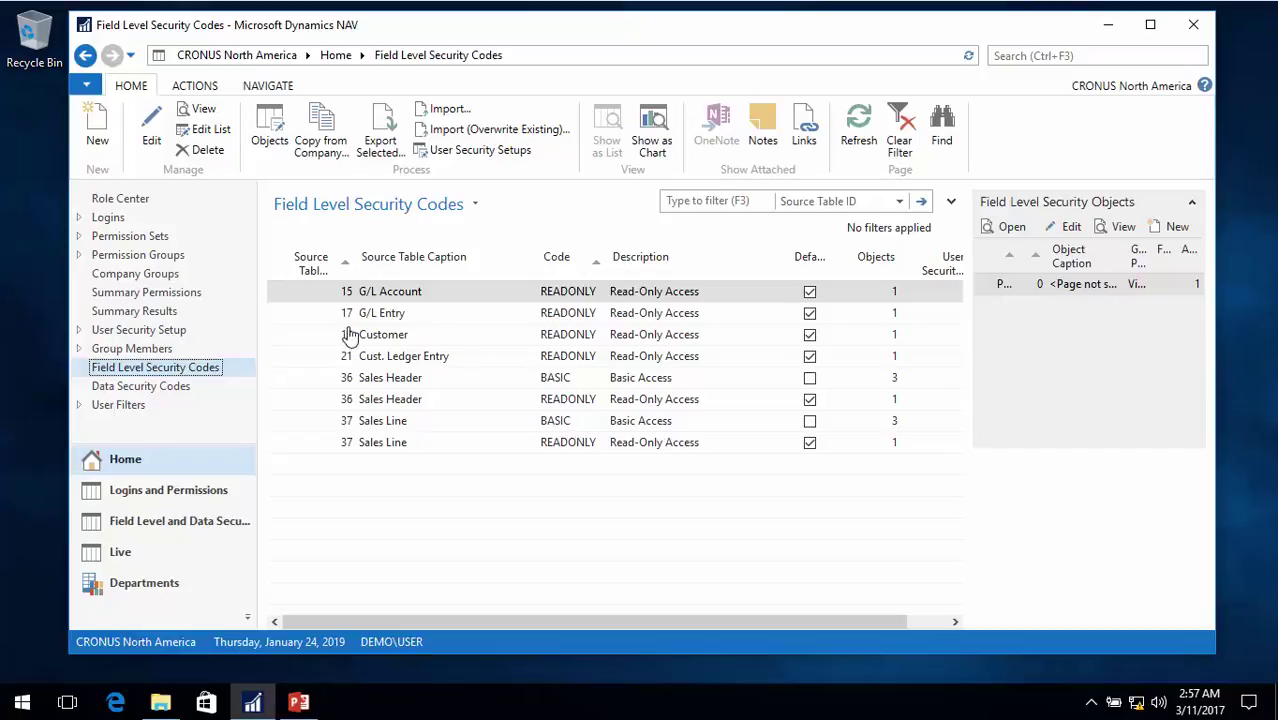
pyautogui.click(139, 331)
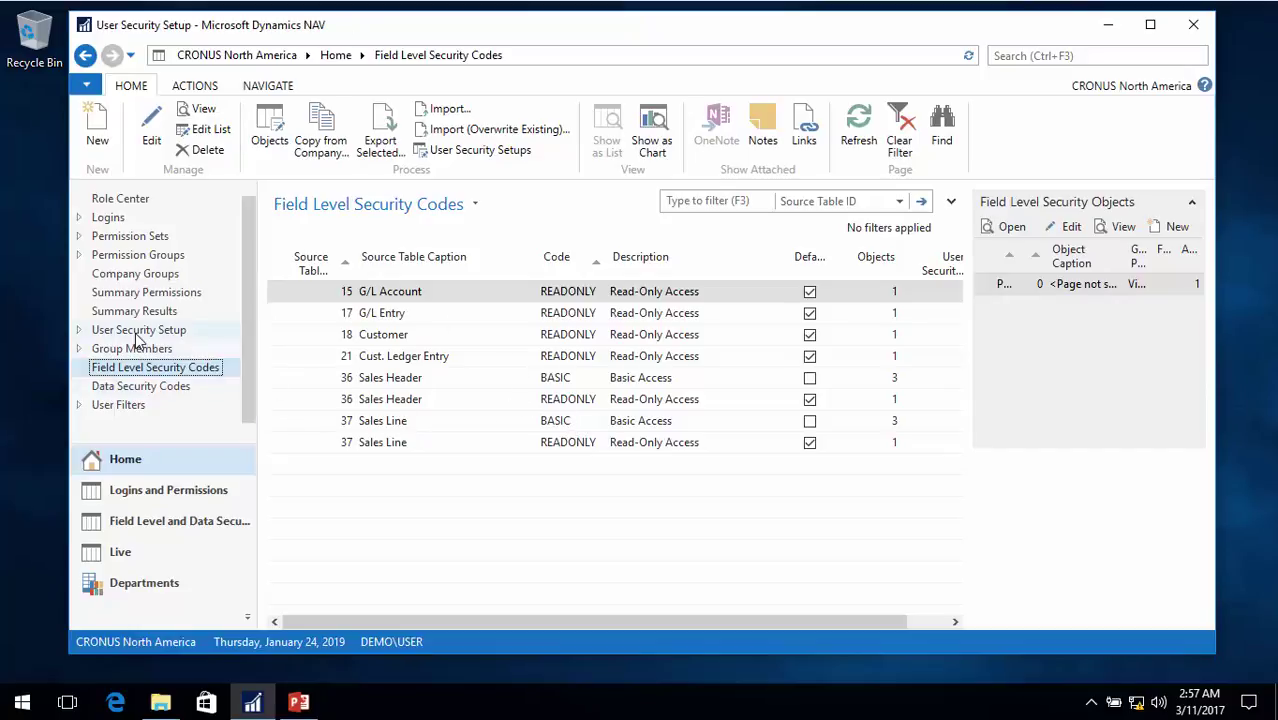
pyautogui.click(97, 140)
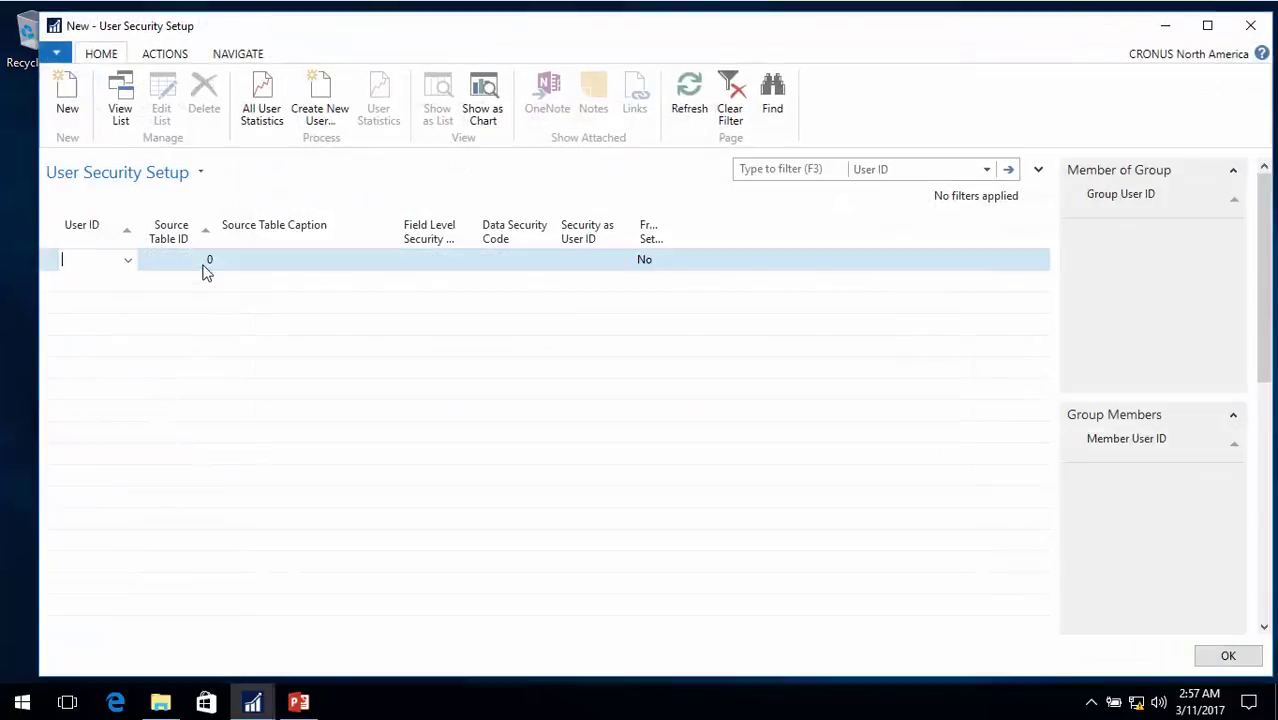
# Add a default Customer (table 18) line that keeps the READONLY field level security code
pyautogui.press('Tab')
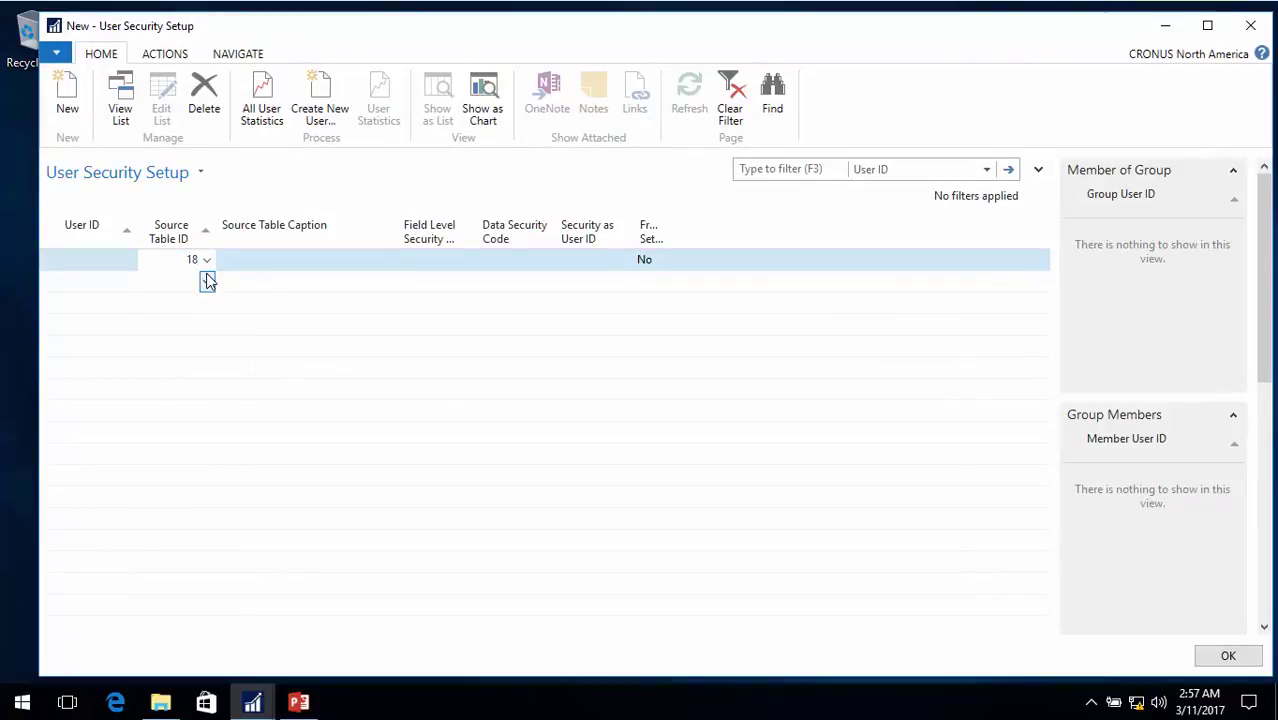
pyautogui.press('Tab')
pyautogui.press('Down')
pyautogui.press('Up')
pyautogui.press('Left')
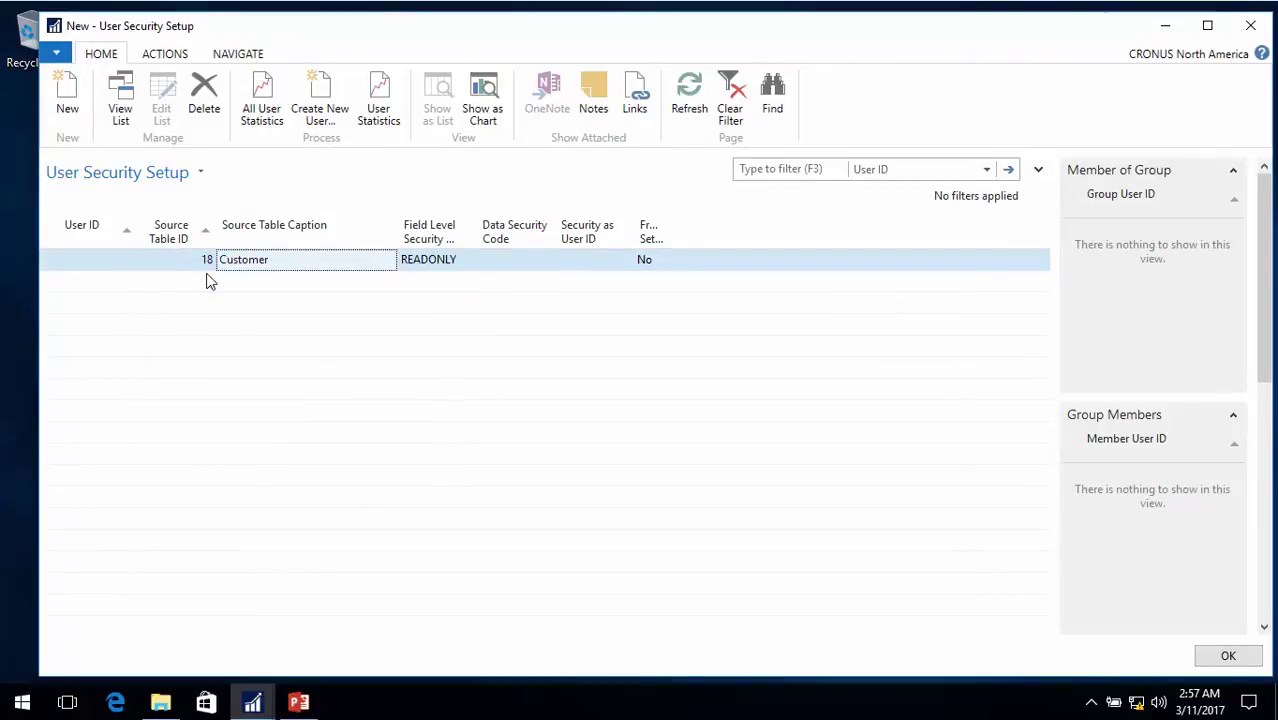
pyautogui.press('Left')
pyautogui.press('Left')
pyautogui.press('Down')
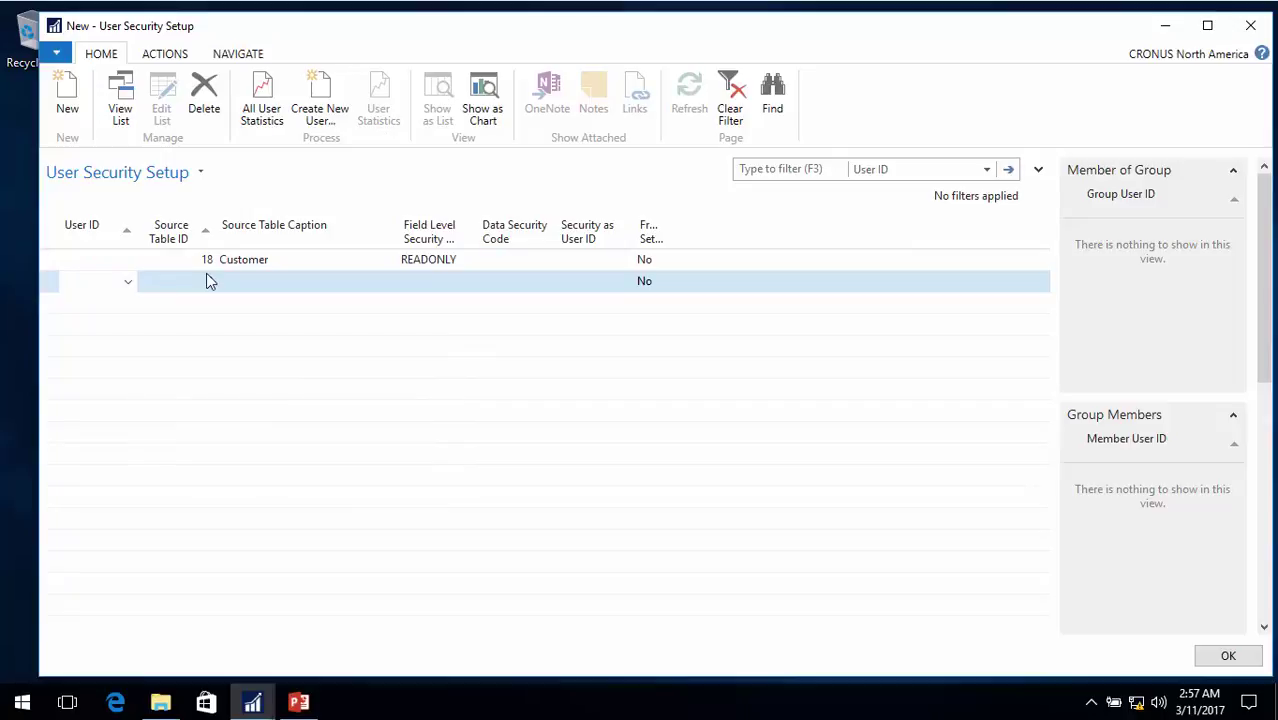
# Add a table 18 line for the logged-in user with the READONLY code cleared
pyautogui.click(128, 282)
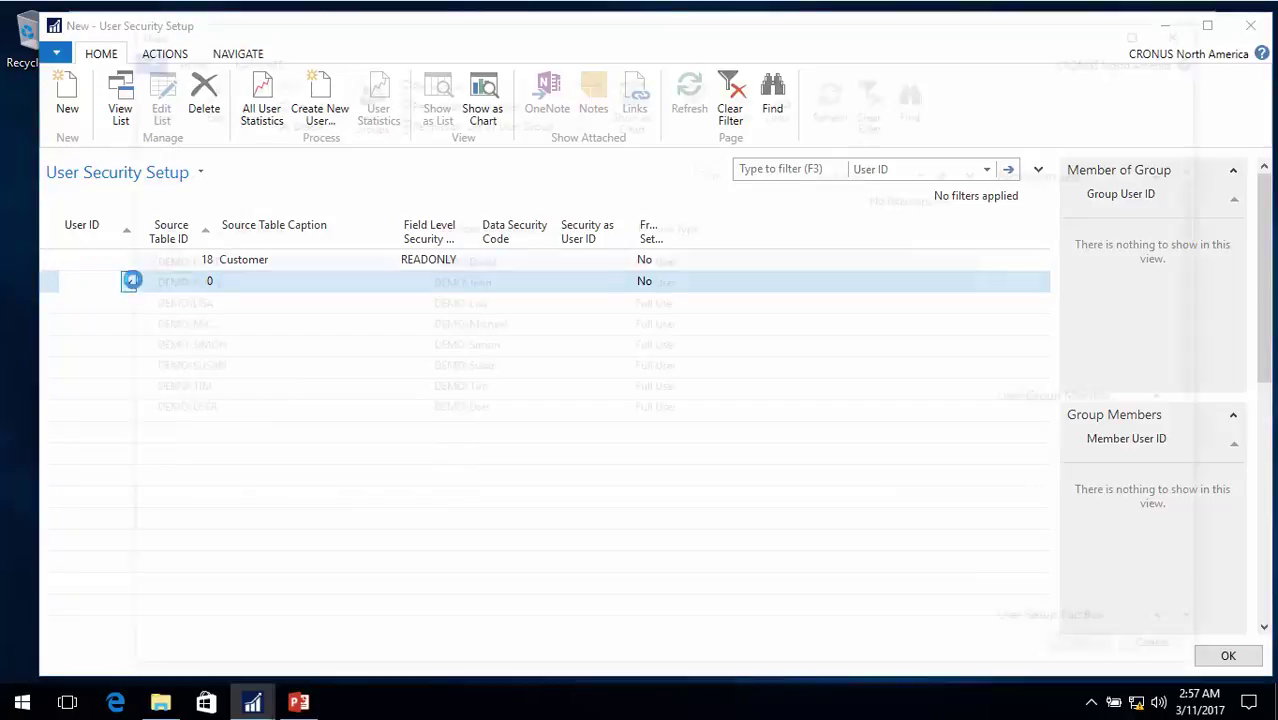
pyautogui.doubleClick(181, 409)
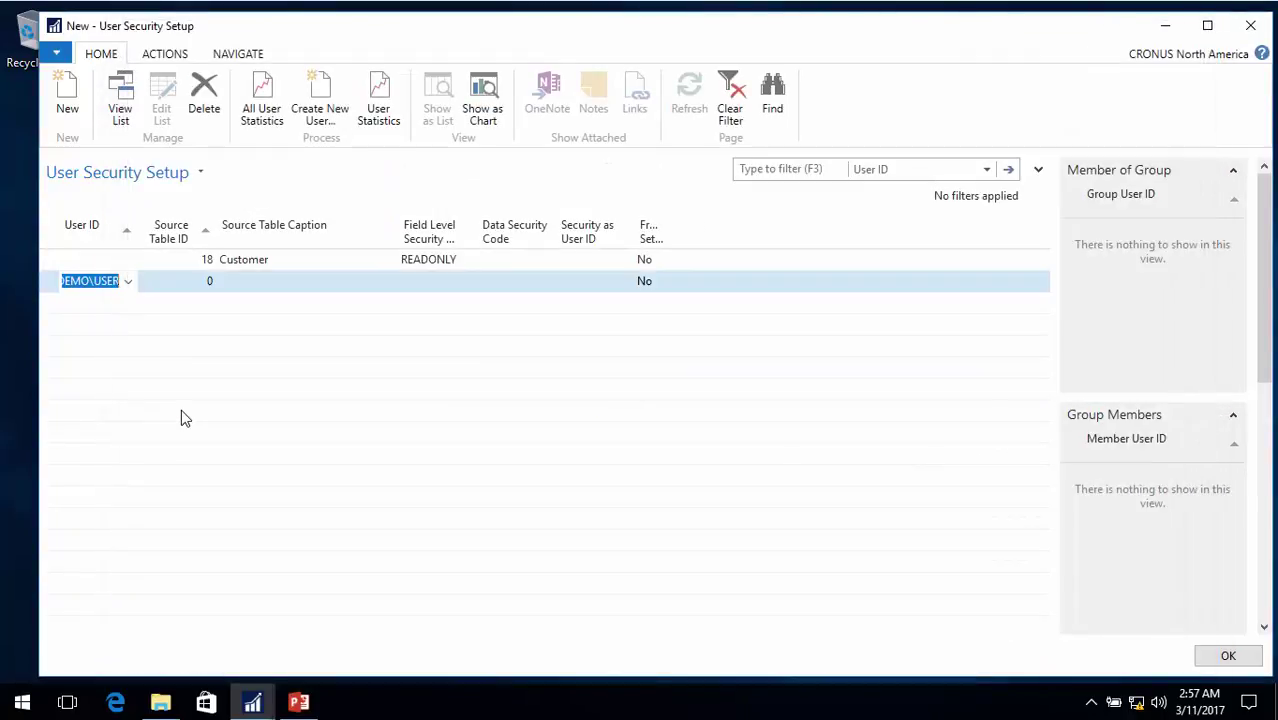
pyautogui.press('Tab')
pyautogui.write('18')
pyautogui.press('Tab')
pyautogui.press('Delete')
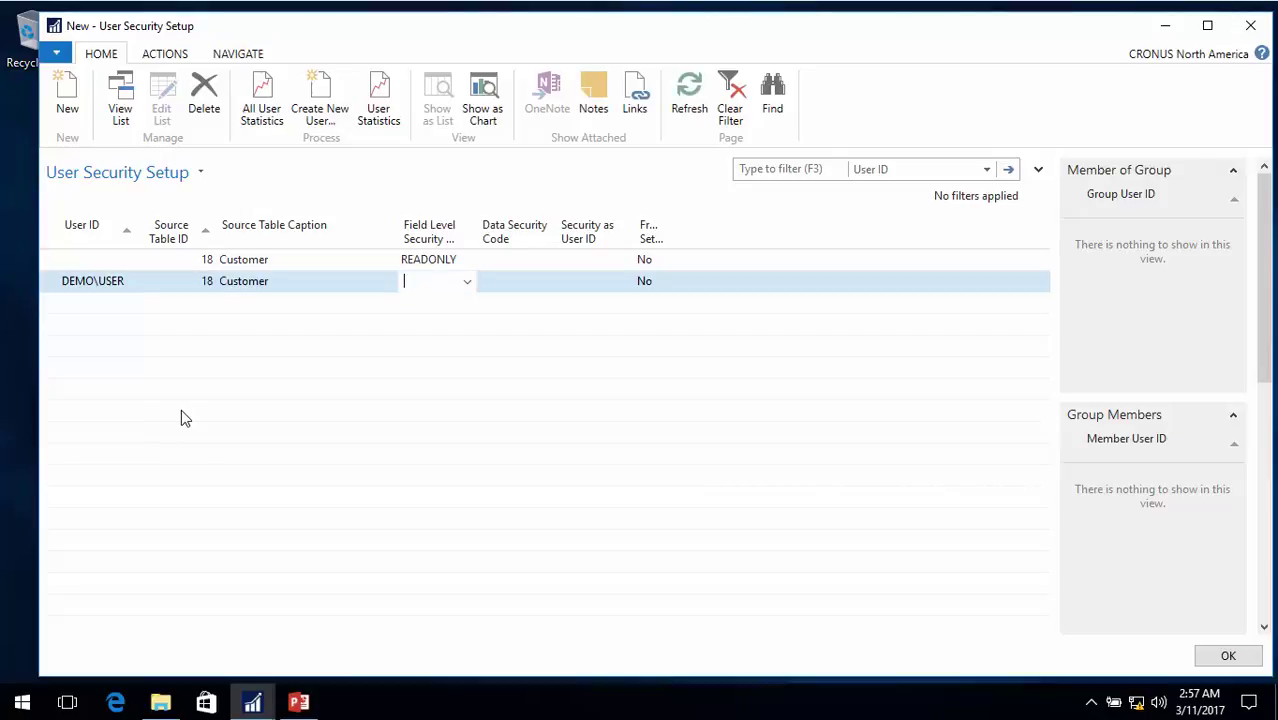
pyautogui.press('Tab')
pyautogui.press('Up')
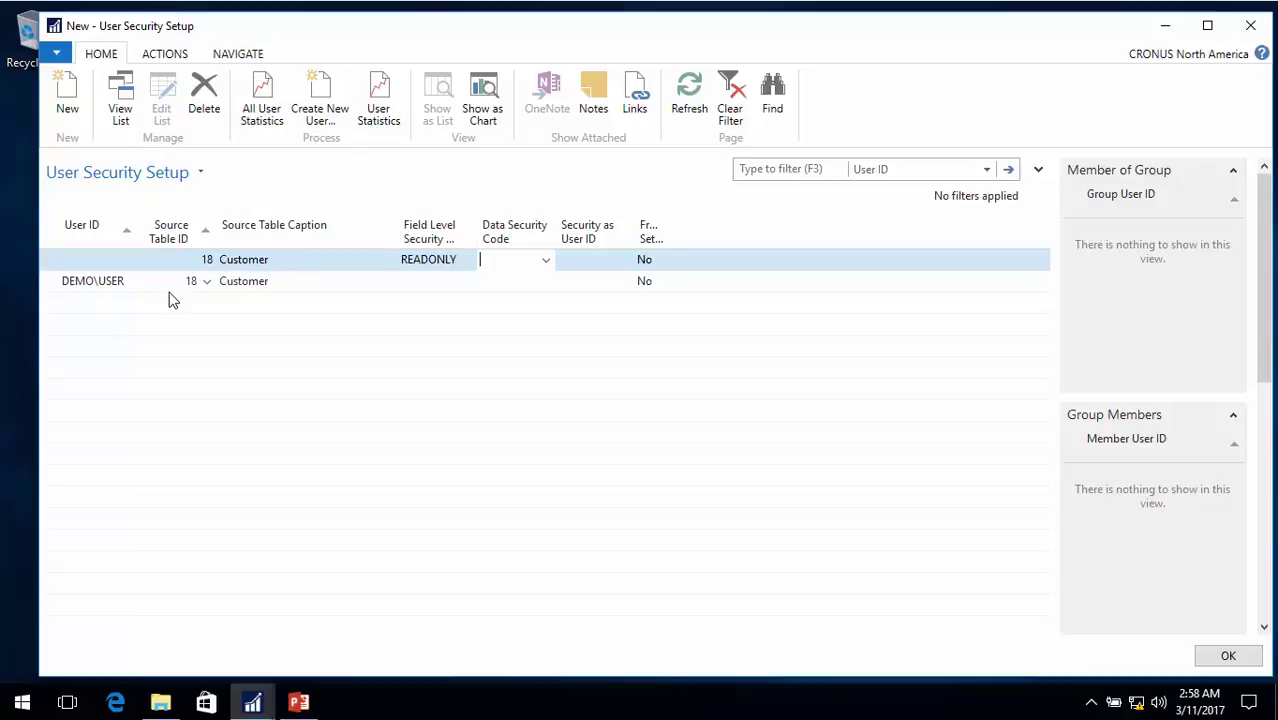
# Add another user's table 18 line without READONLY, then save and close the window
pyautogui.click(124, 304)
pyautogui.click(127, 304)
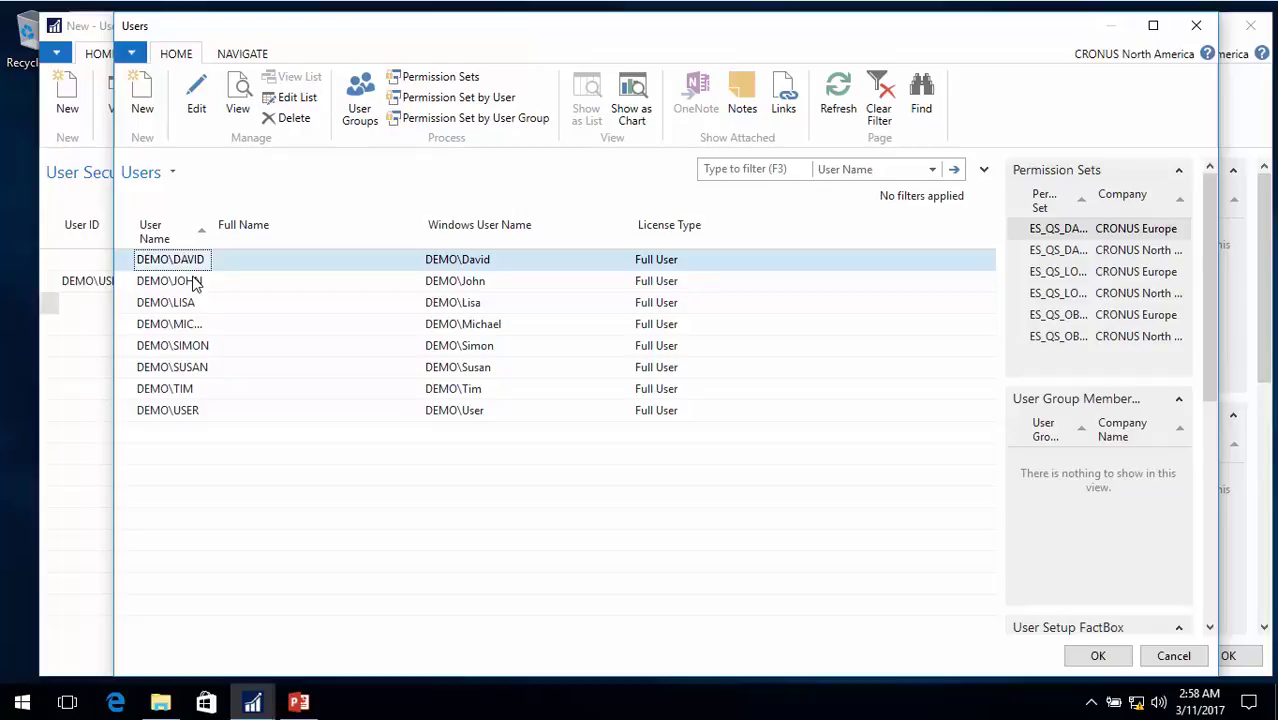
pyautogui.press('Return')
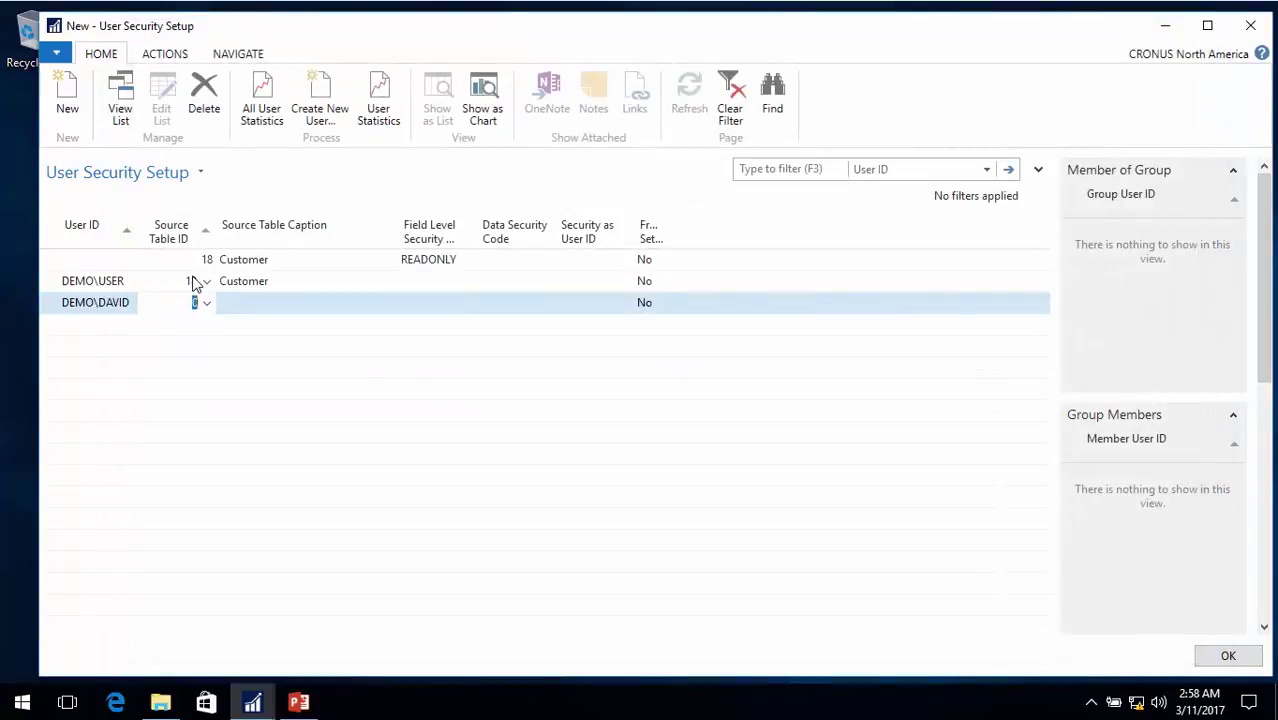
pyautogui.write('18')
pyautogui.press('Tab')
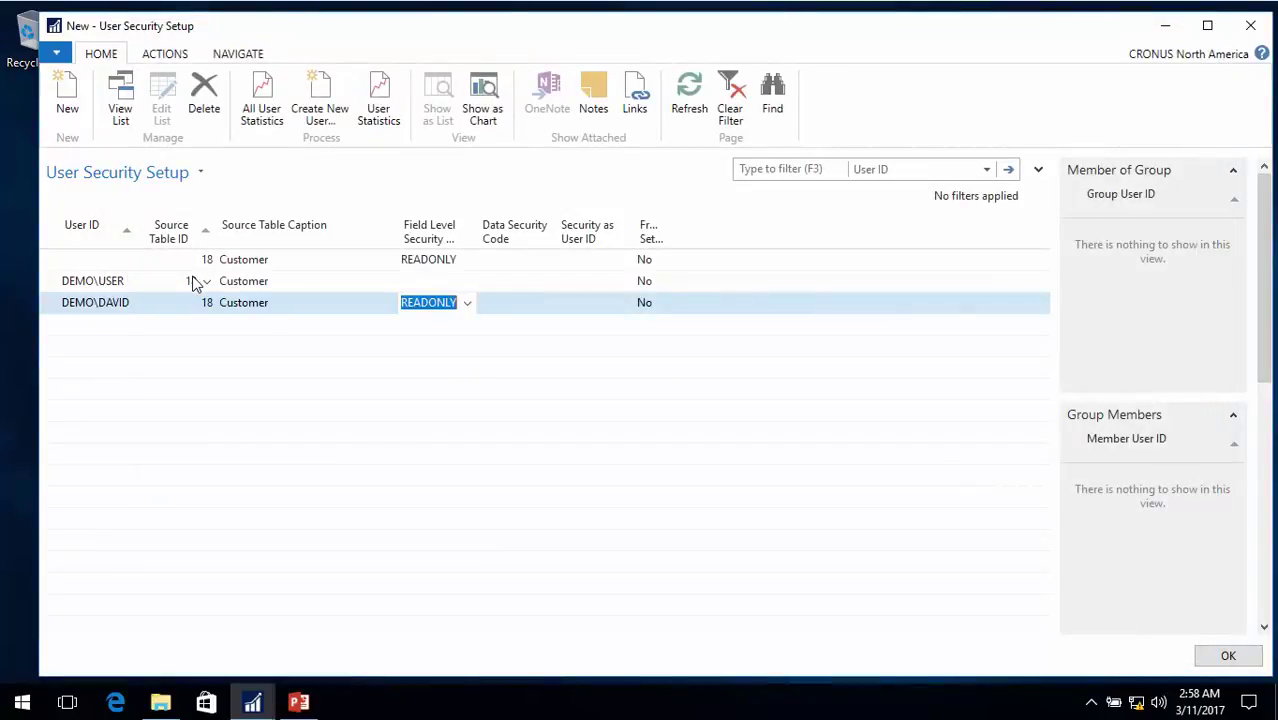
pyautogui.press('Delete')
pyautogui.press('Tab')
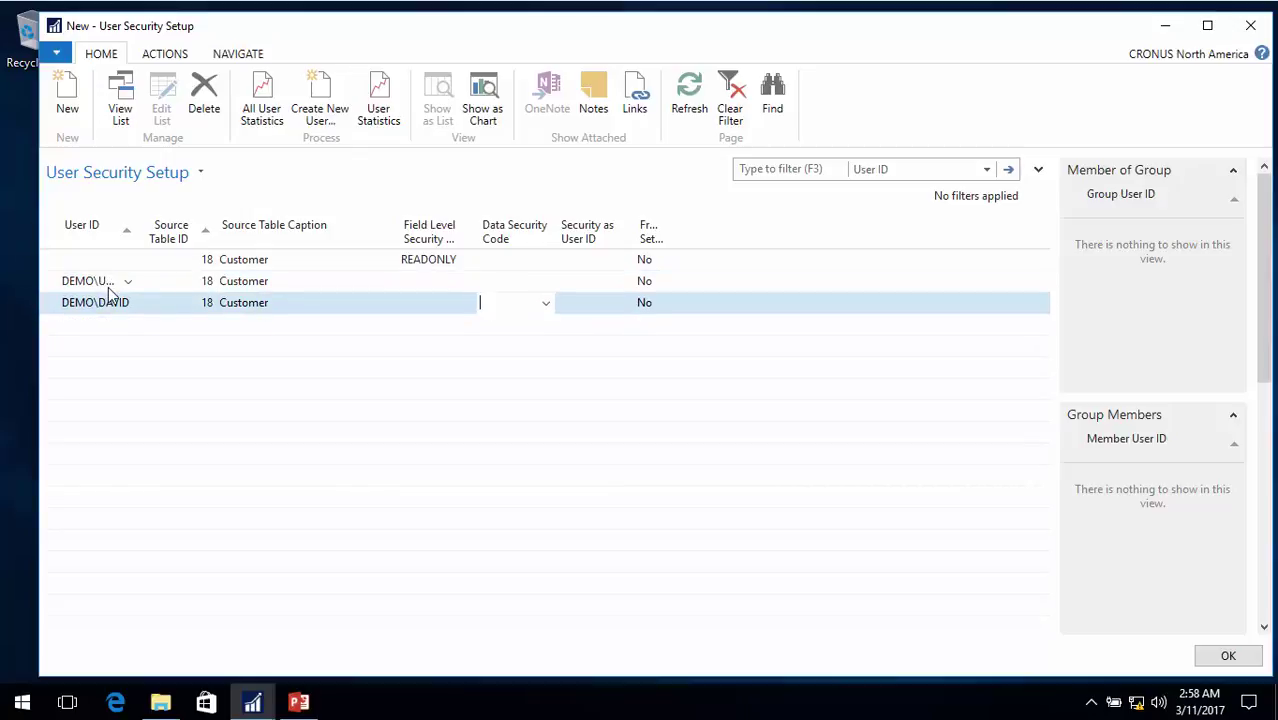
pyautogui.press('Escape')
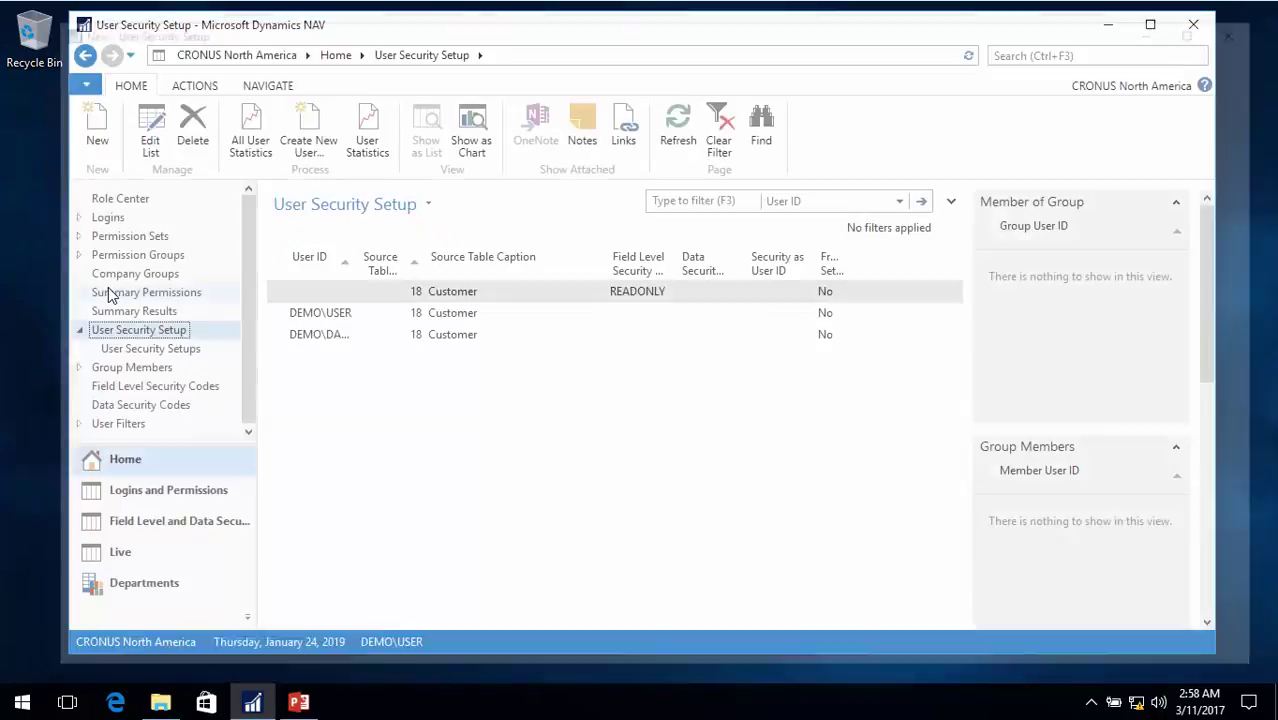
# Open Login Setup from Easy Security's Field Level and Data Security page and widen the window
pyautogui.click(140, 590)
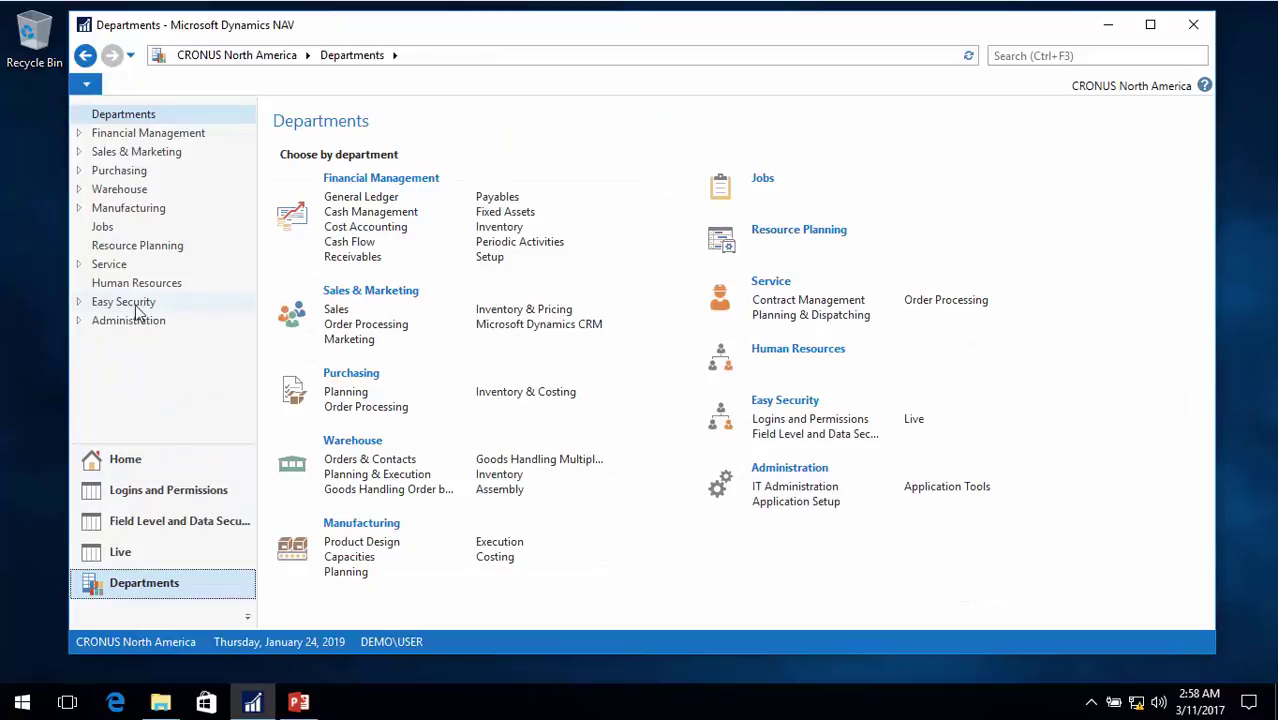
pyautogui.click(79, 303)
pyautogui.click(151, 340)
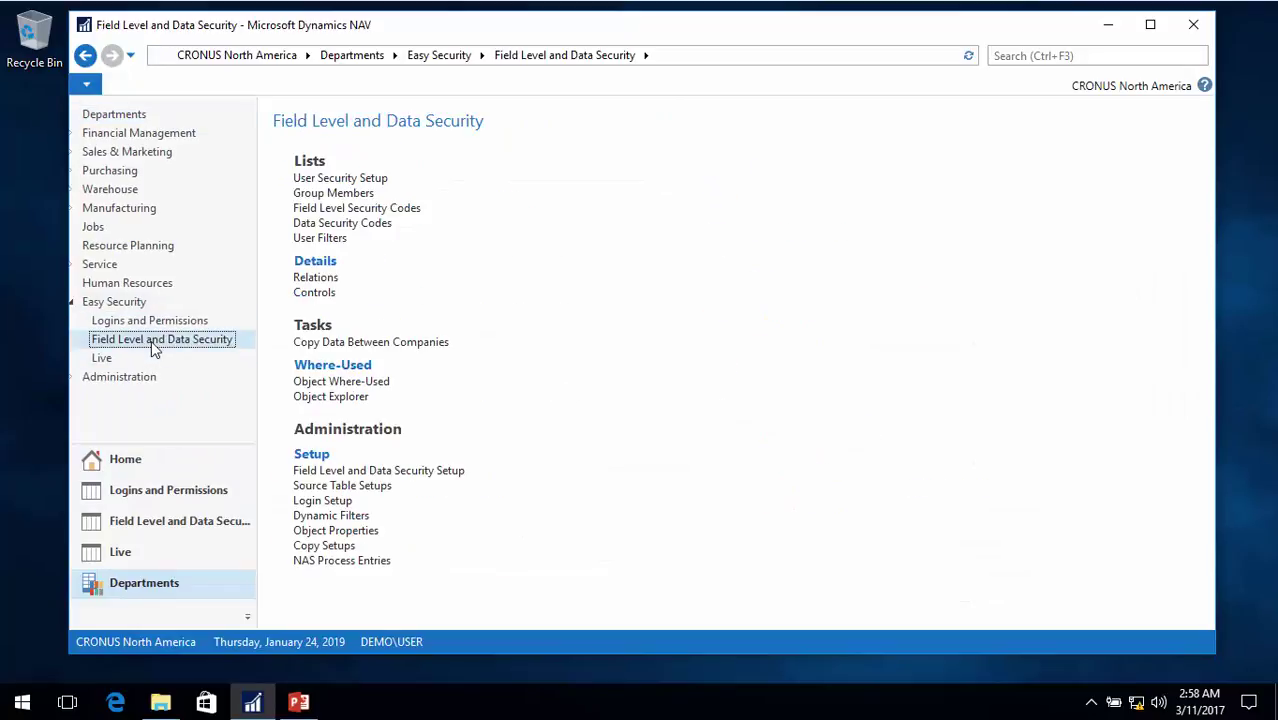
pyautogui.click(325, 501)
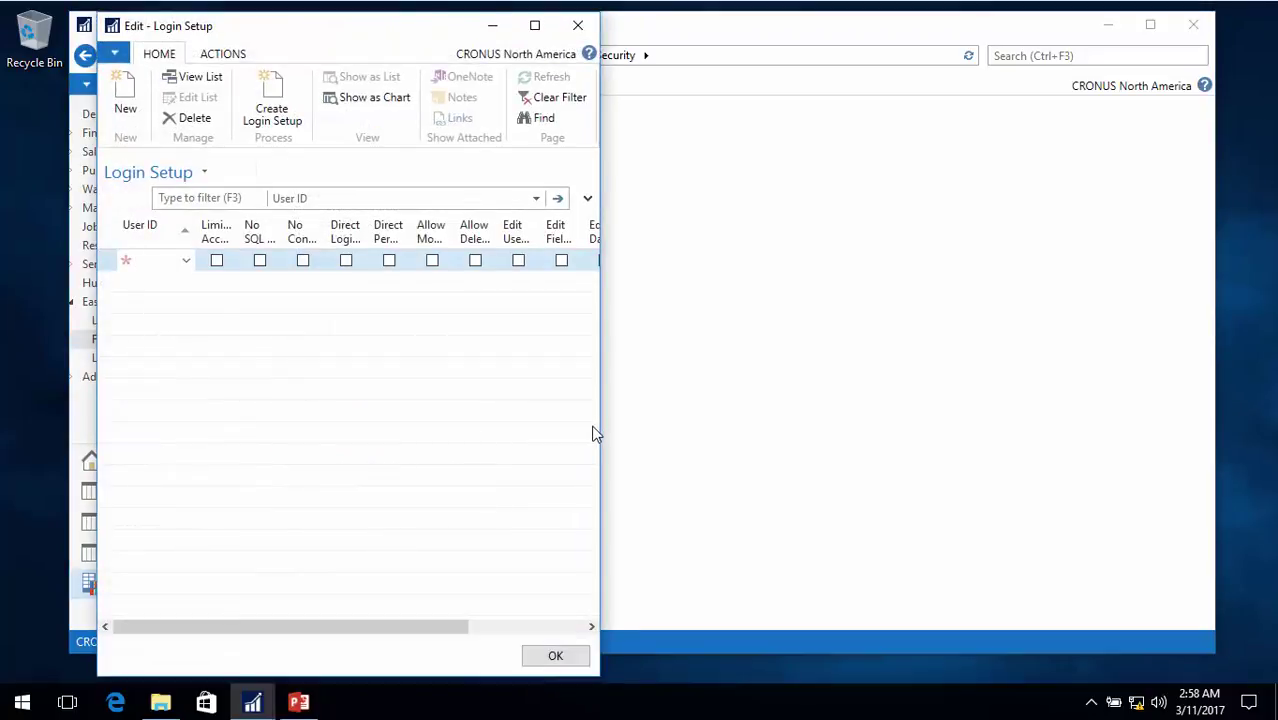
pyautogui.moveTo(599, 434); pyautogui.dragTo(895, 455)
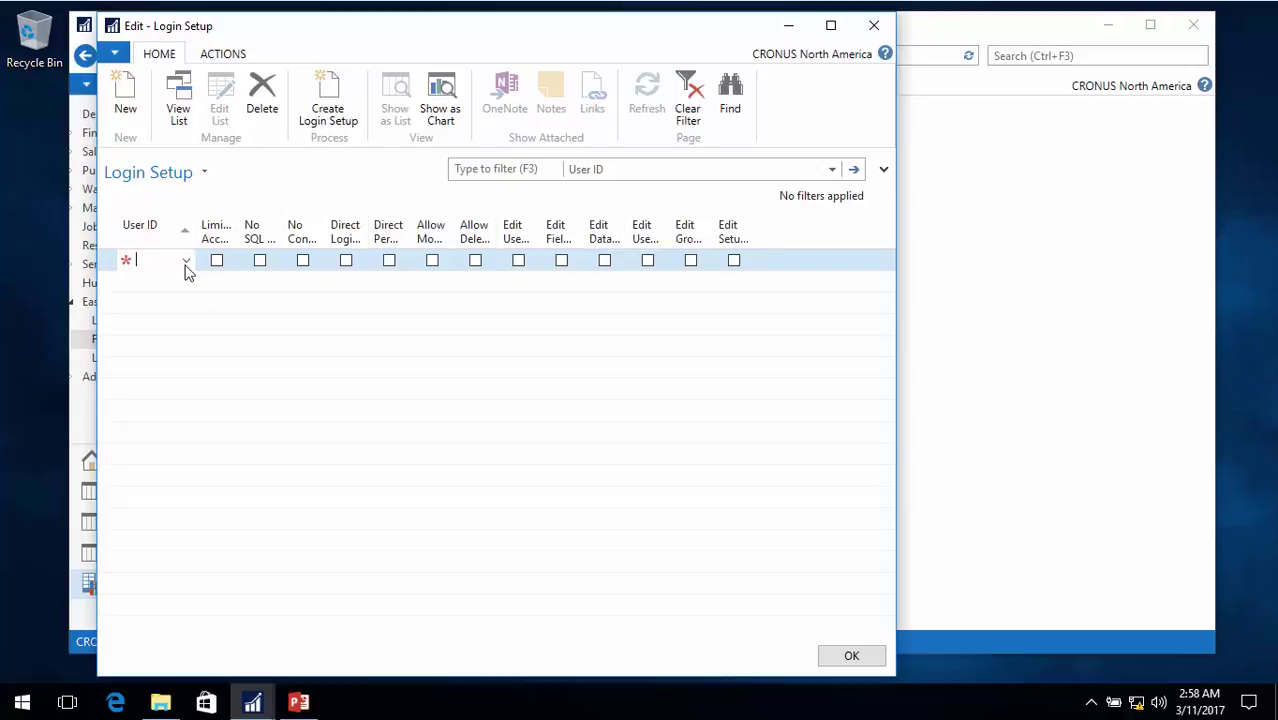
# Add the logged-in user with edit rights for setups, user security setups, group members and one more permission
pyautogui.click(186, 262)
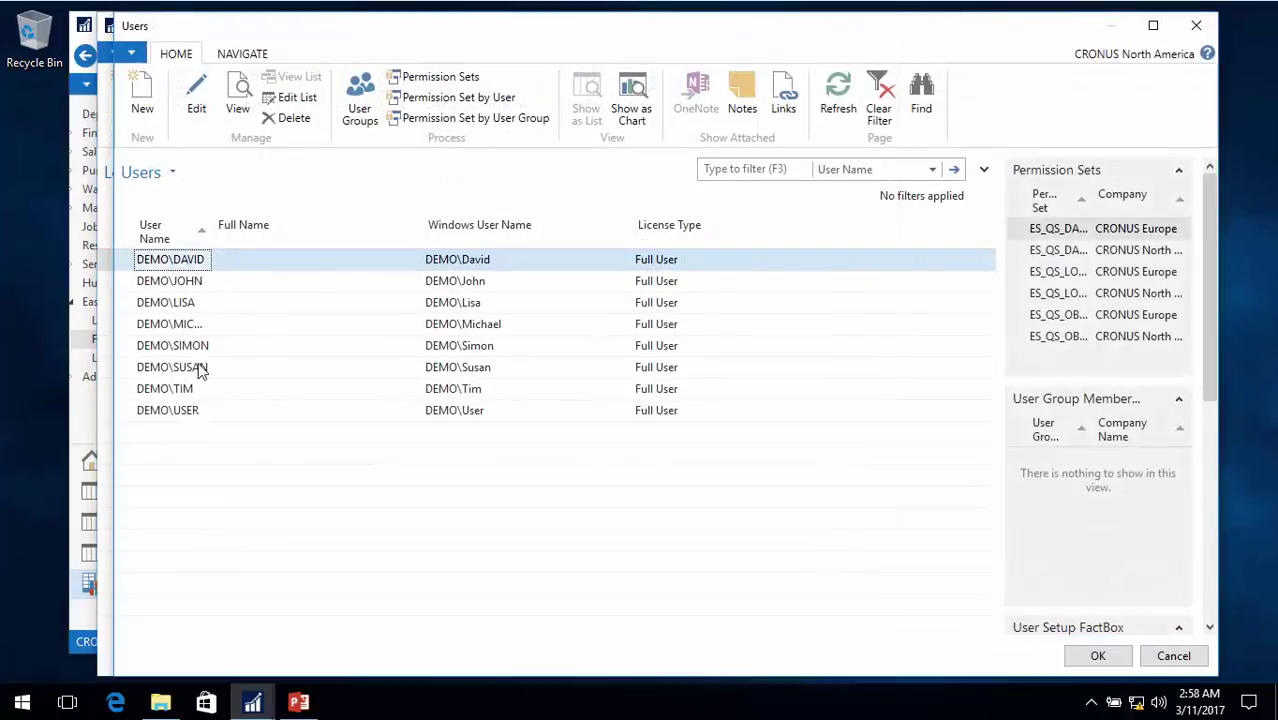
pyautogui.doubleClick(180, 411)
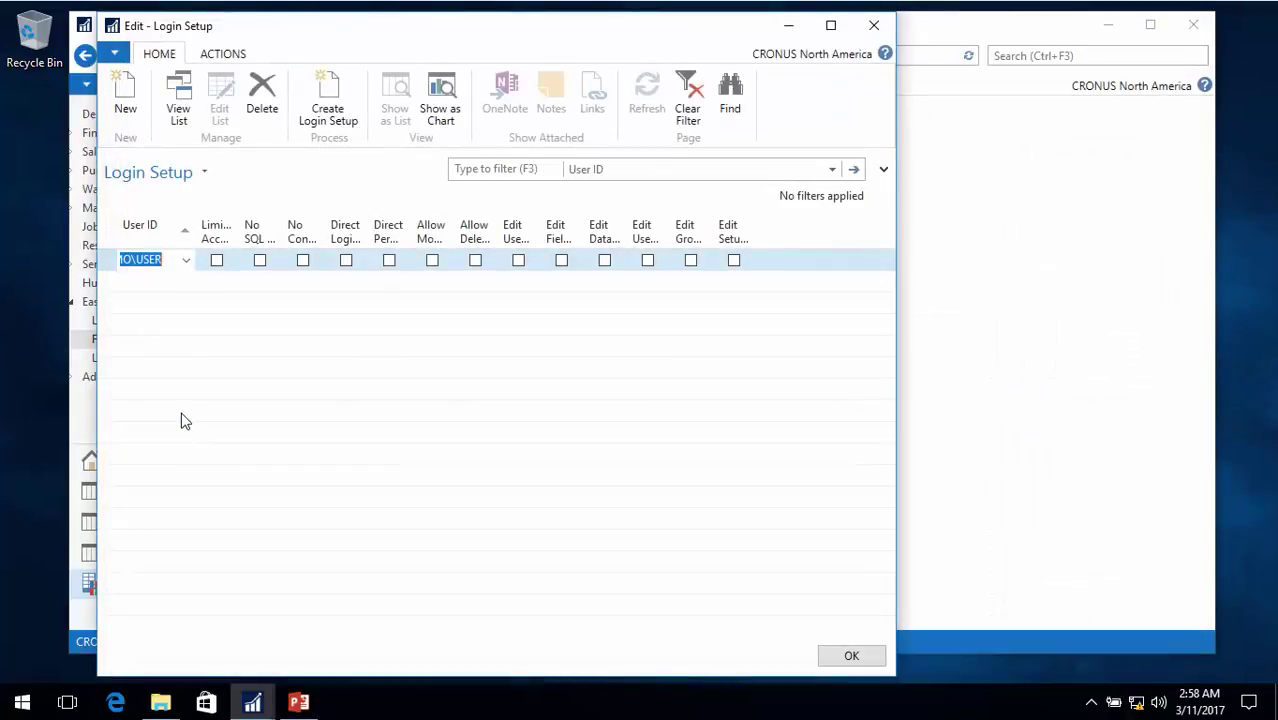
pyautogui.click(734, 266)
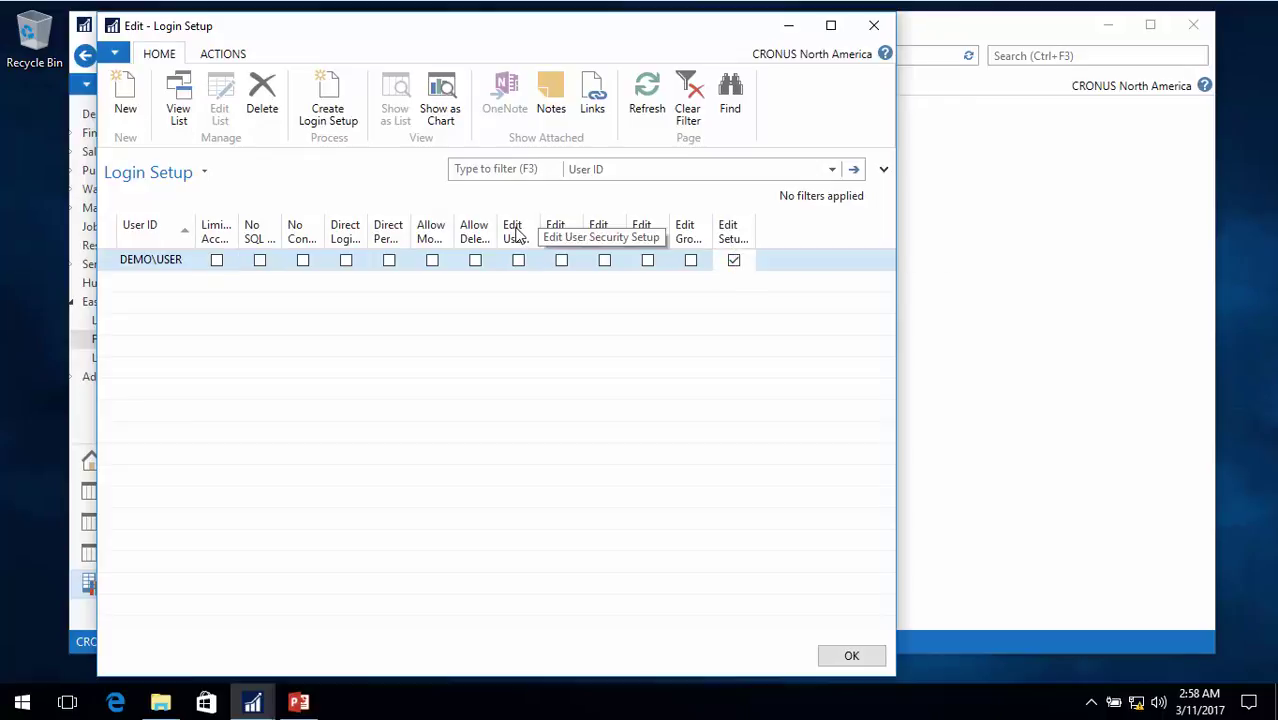
pyautogui.click(519, 265)
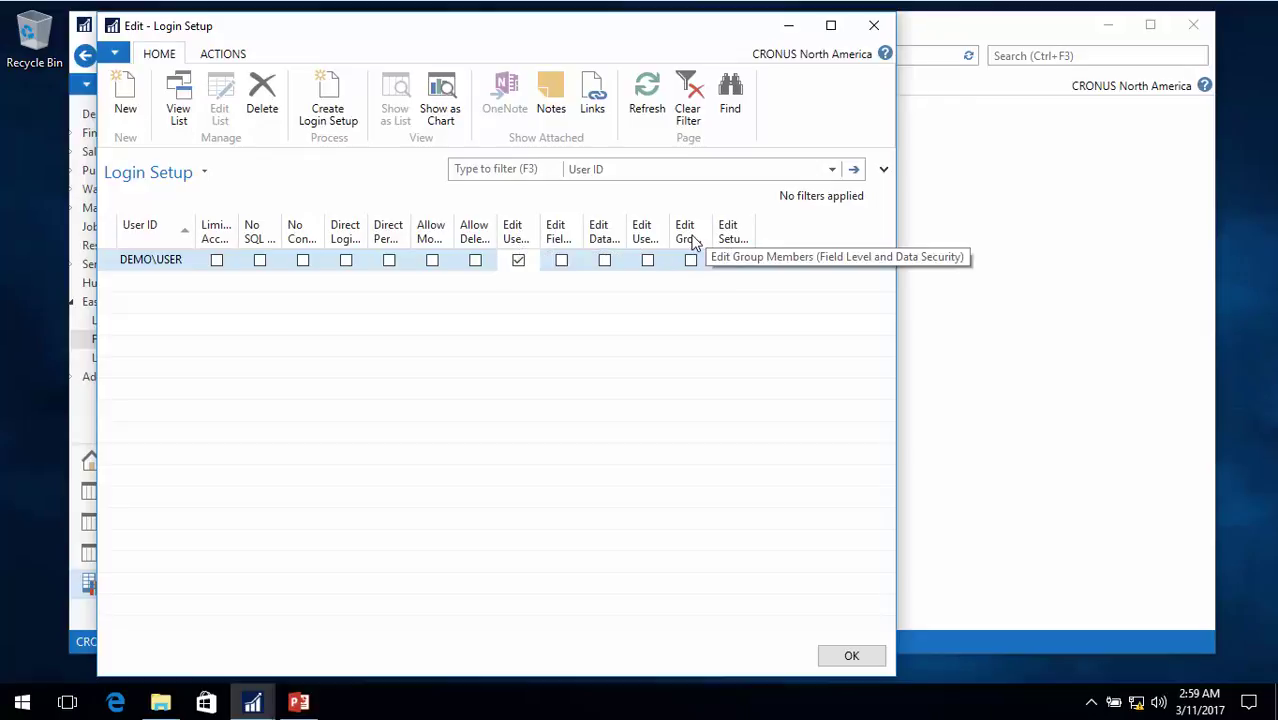
pyautogui.click(690, 260)
pyautogui.click(647, 260)
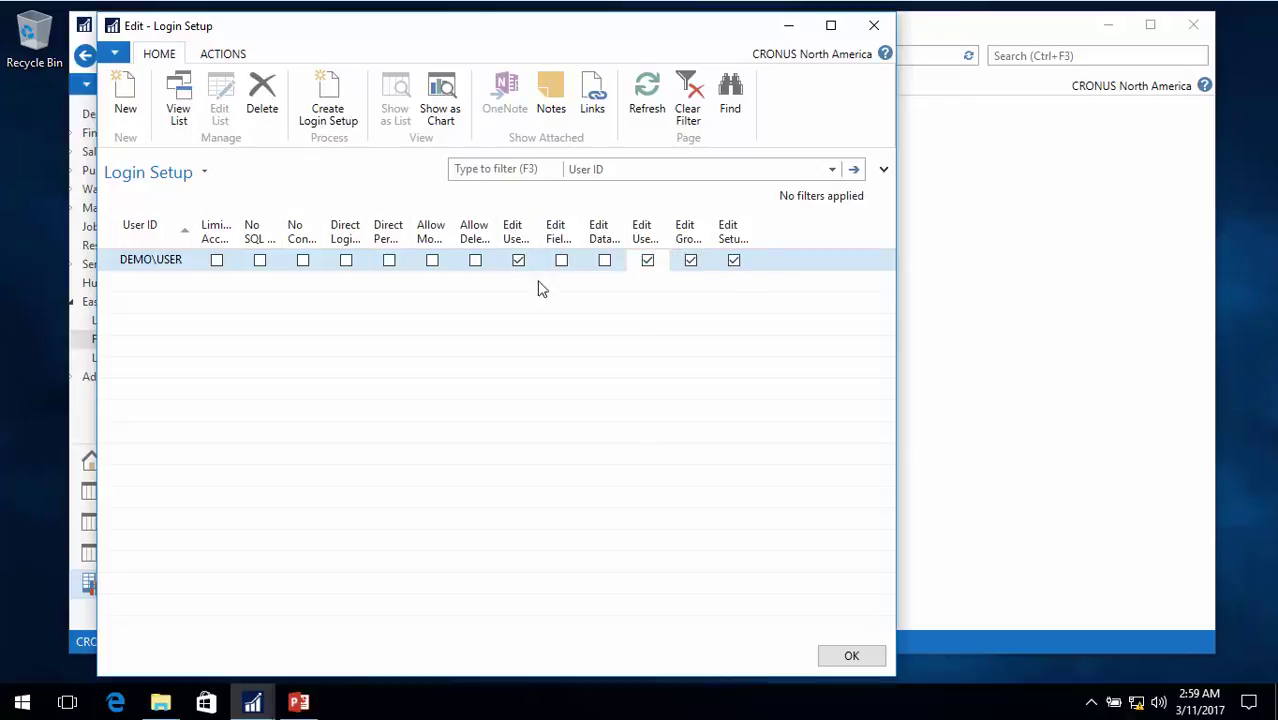
# Add DEMO\TIM with Edit Field level and Edit Data Security Codes ticked, then close Login Setup
pyautogui.click(193, 283)
pyautogui.click(193, 285)
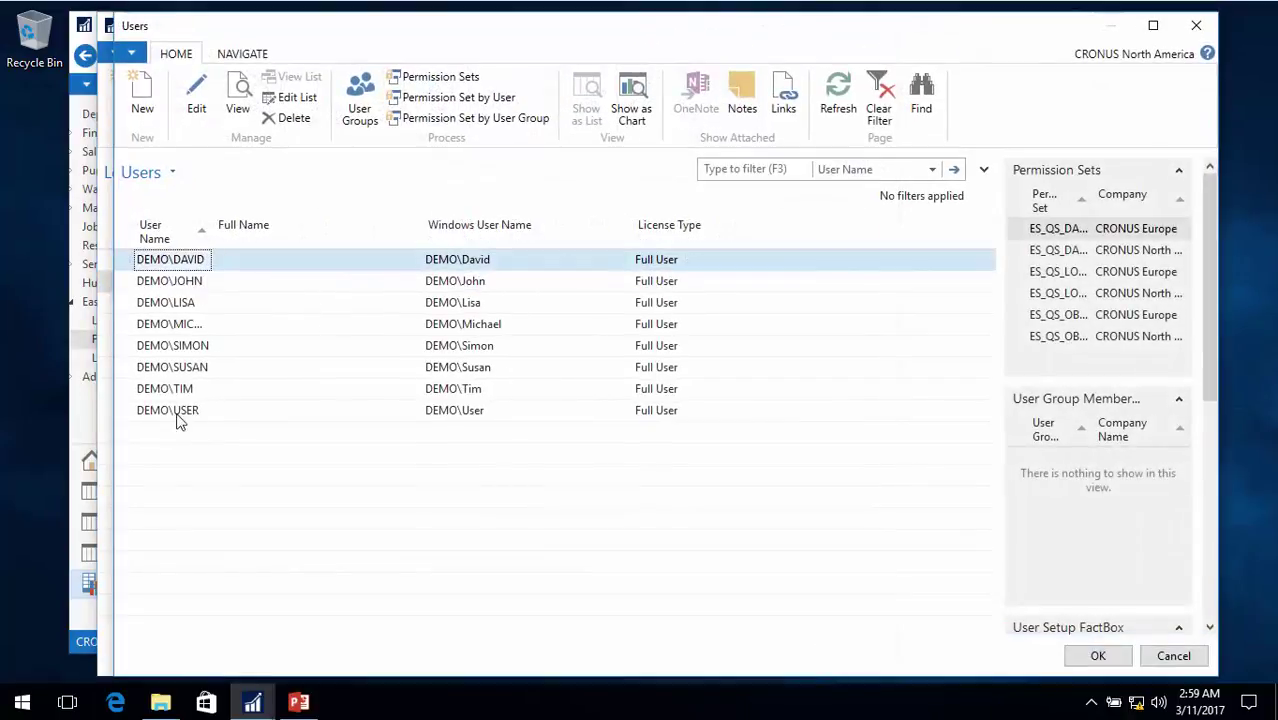
pyautogui.doubleClick(188, 391)
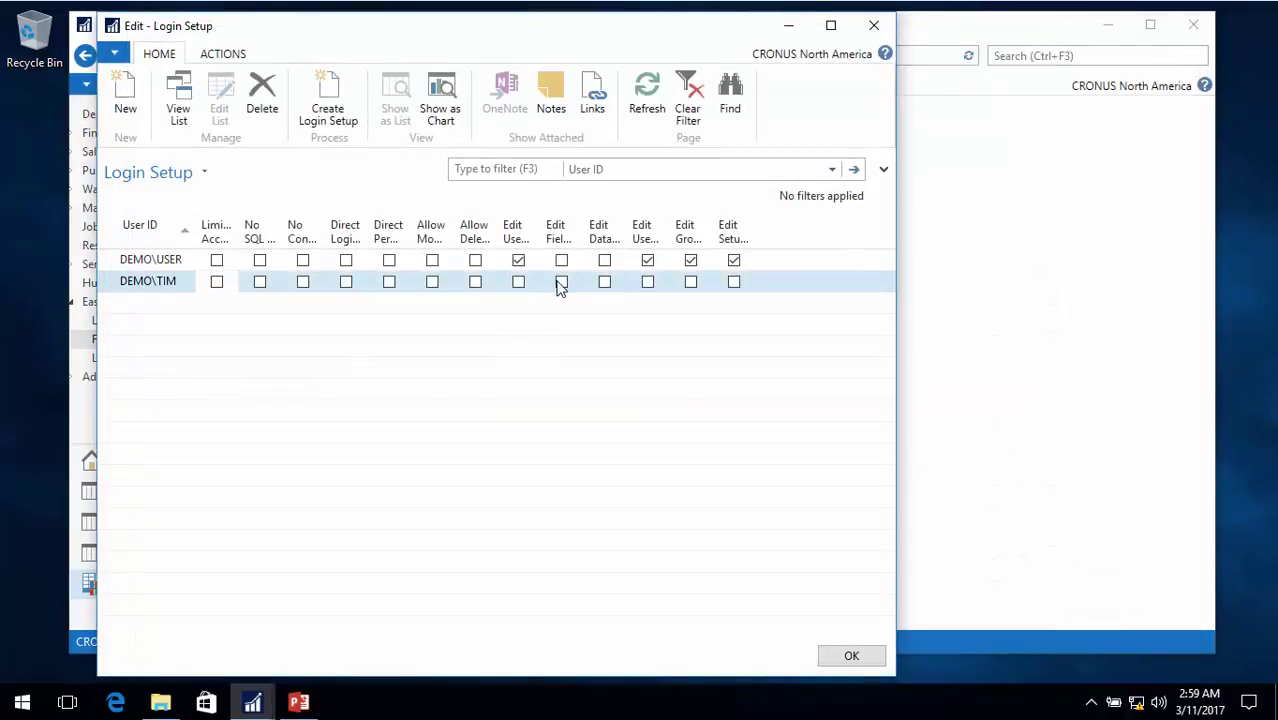
pyautogui.click(561, 282)
pyautogui.click(604, 283)
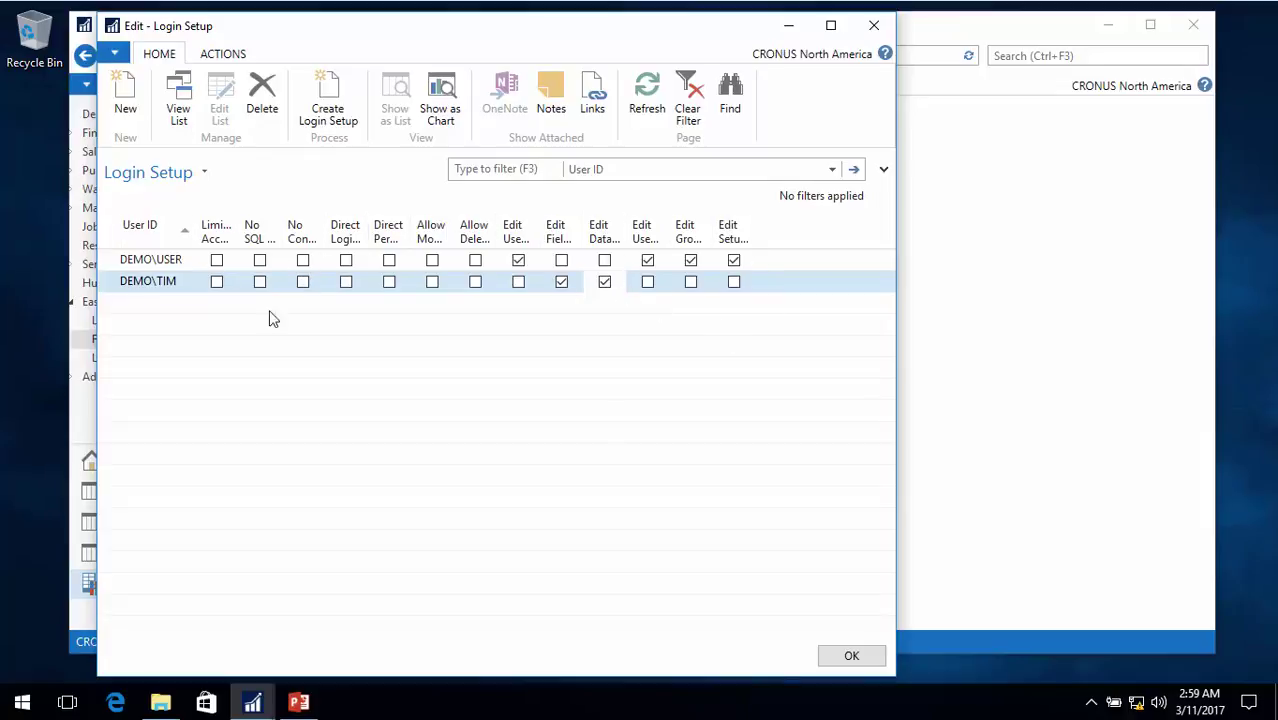
pyautogui.press('Escape')
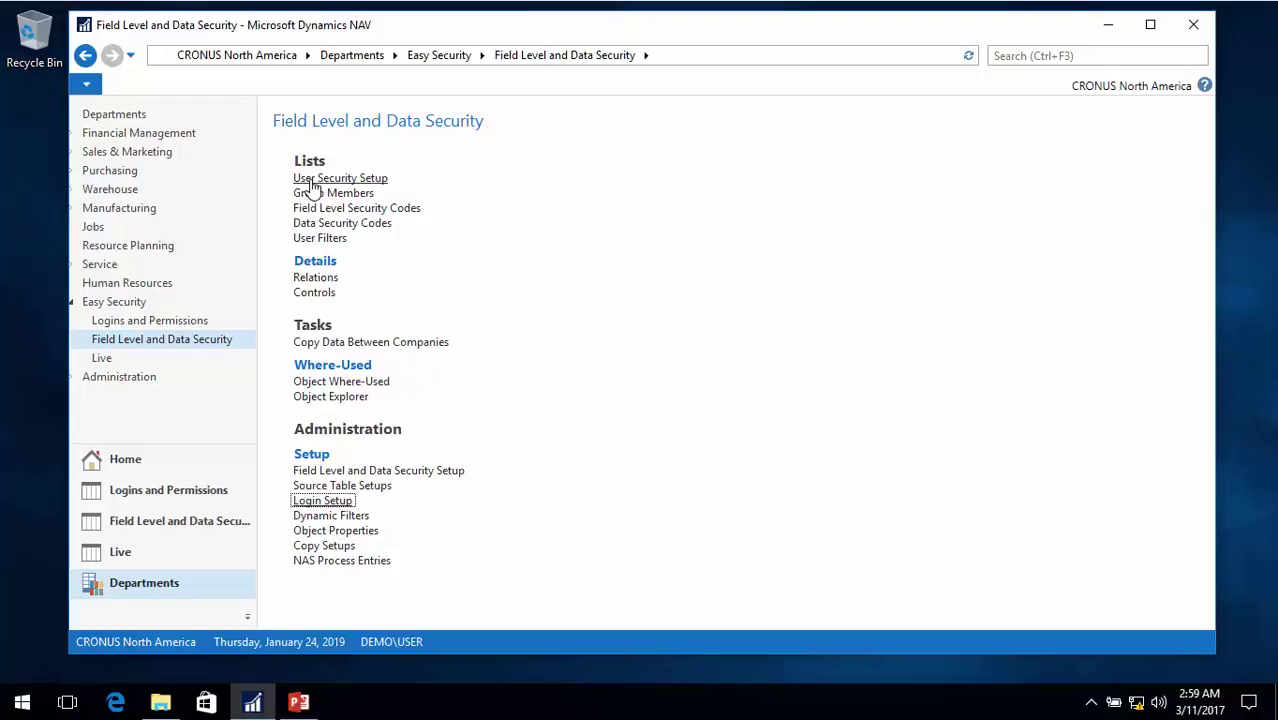
# Tick Use Login Setup on the Field Level and Data Security Setup card and close it
pyautogui.click(350, 470)
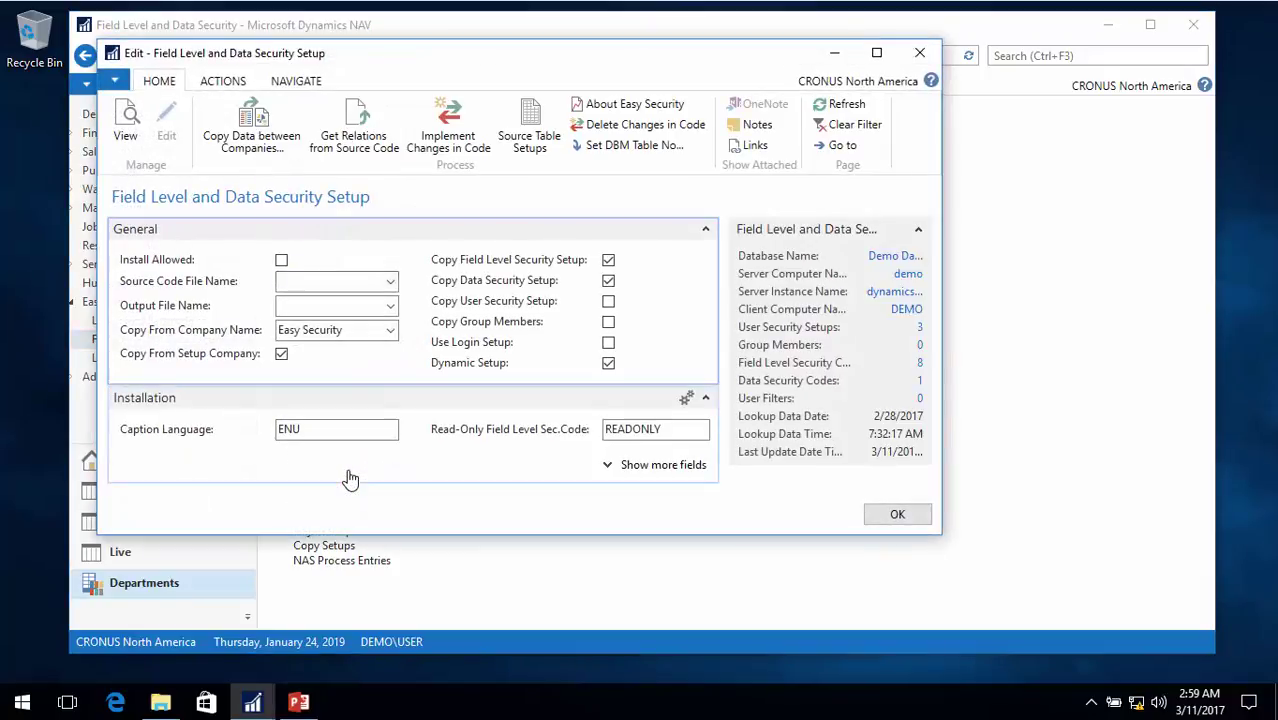
pyautogui.click(606, 344)
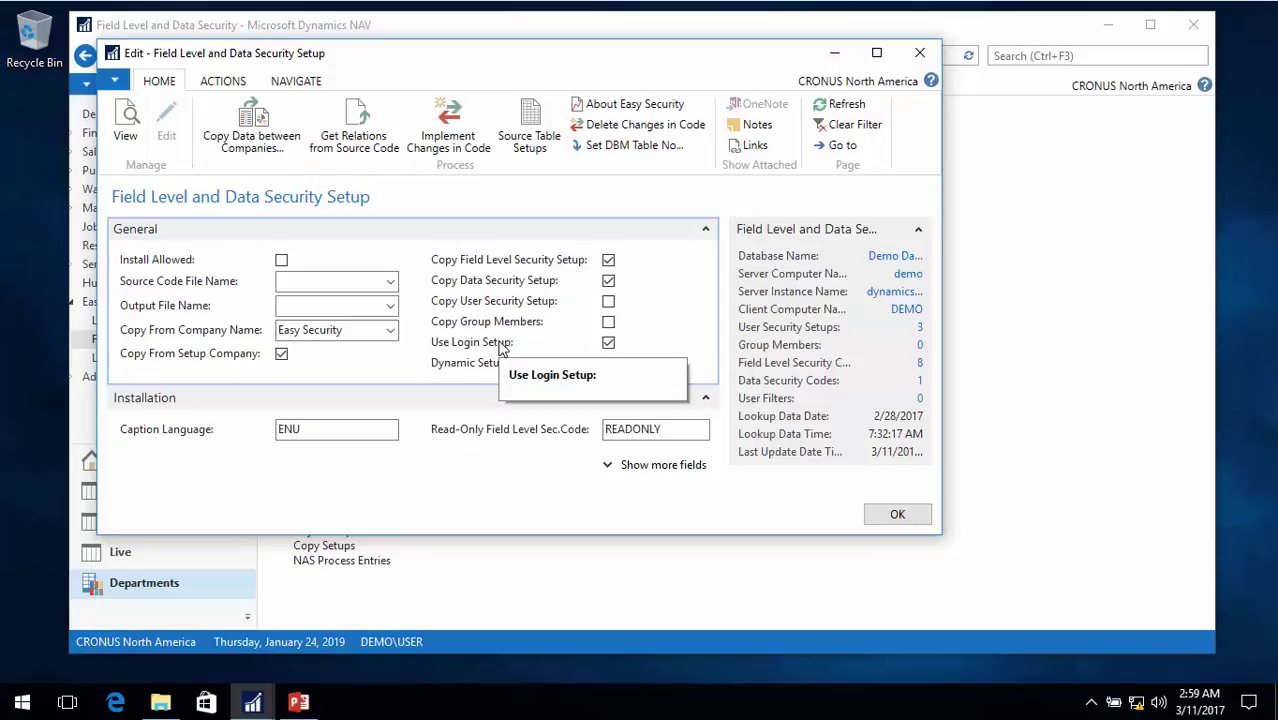
pyautogui.press('Escape')
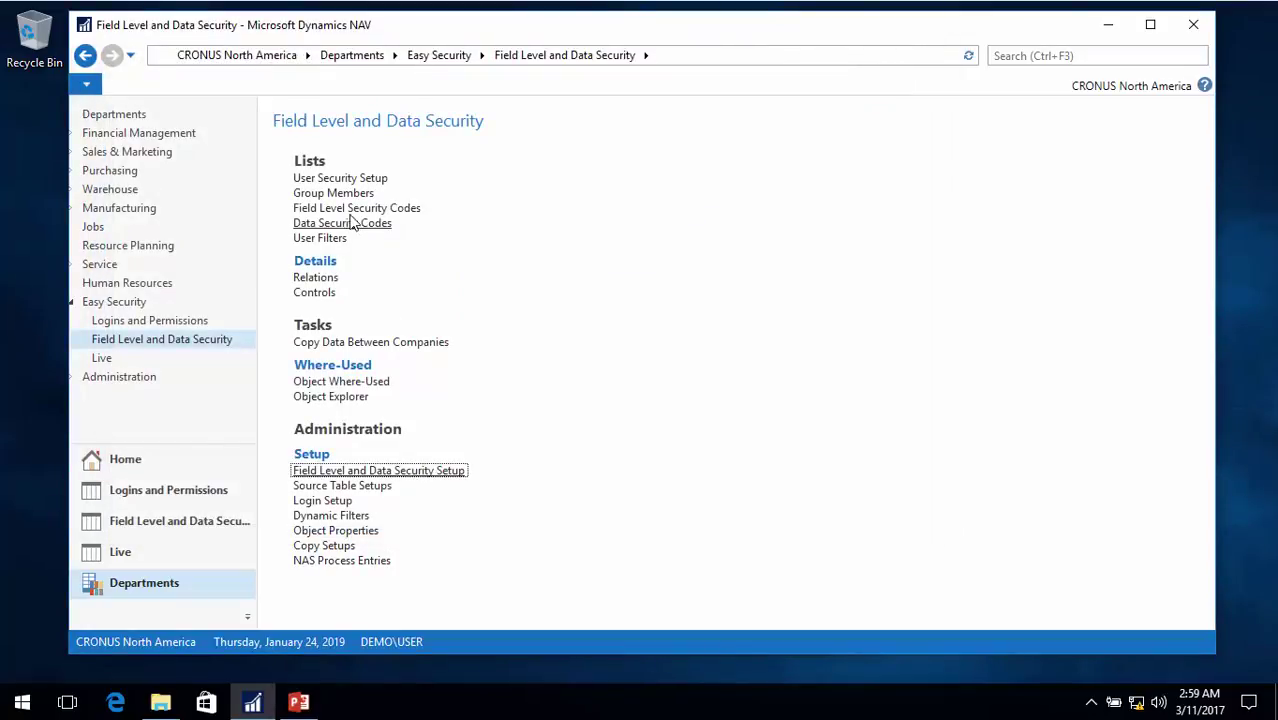
# Try adding field level security code TEST for table 18, then discard it after the permission error
pyautogui.click(336, 208)
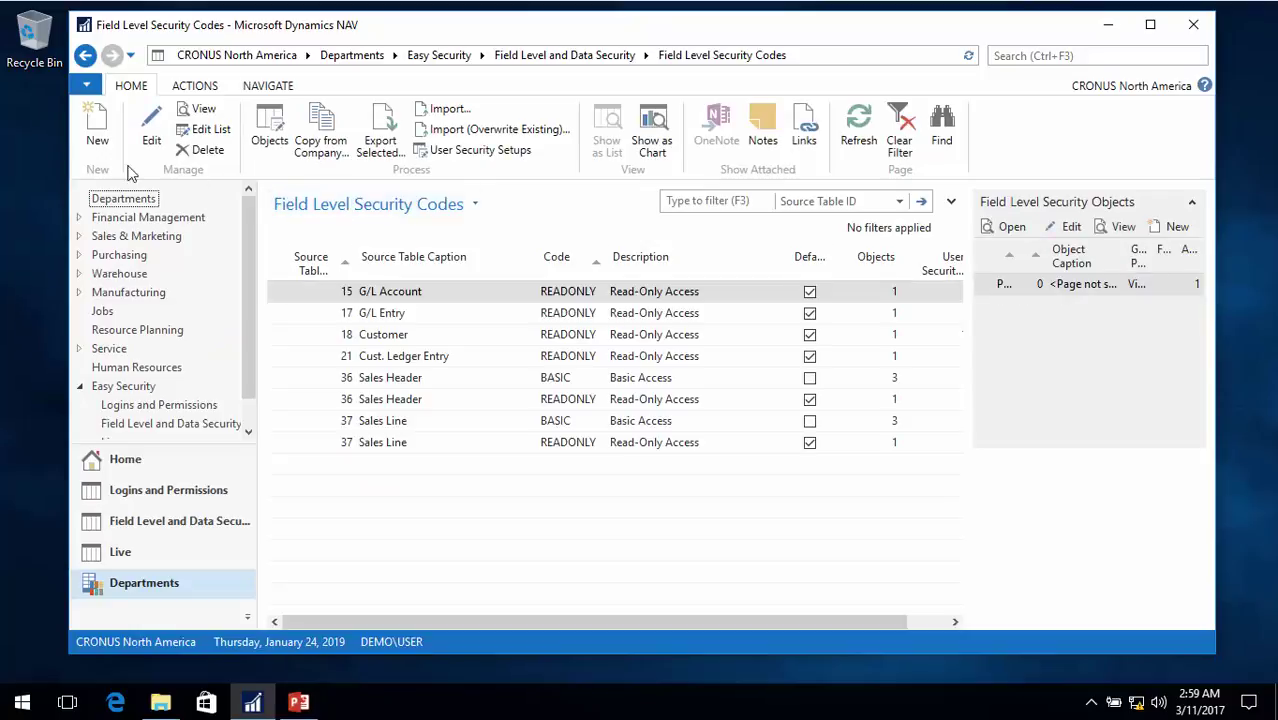
pyautogui.click(99, 132)
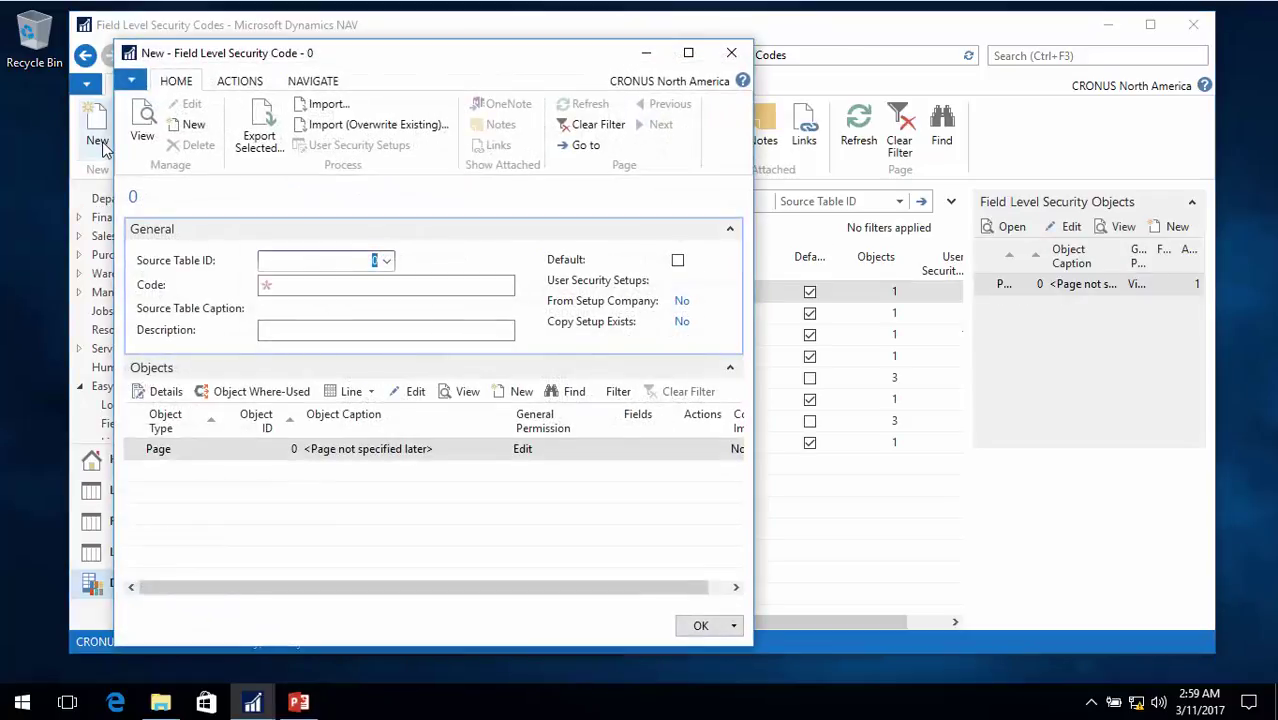
pyautogui.write('18')
pyautogui.press('Tab')
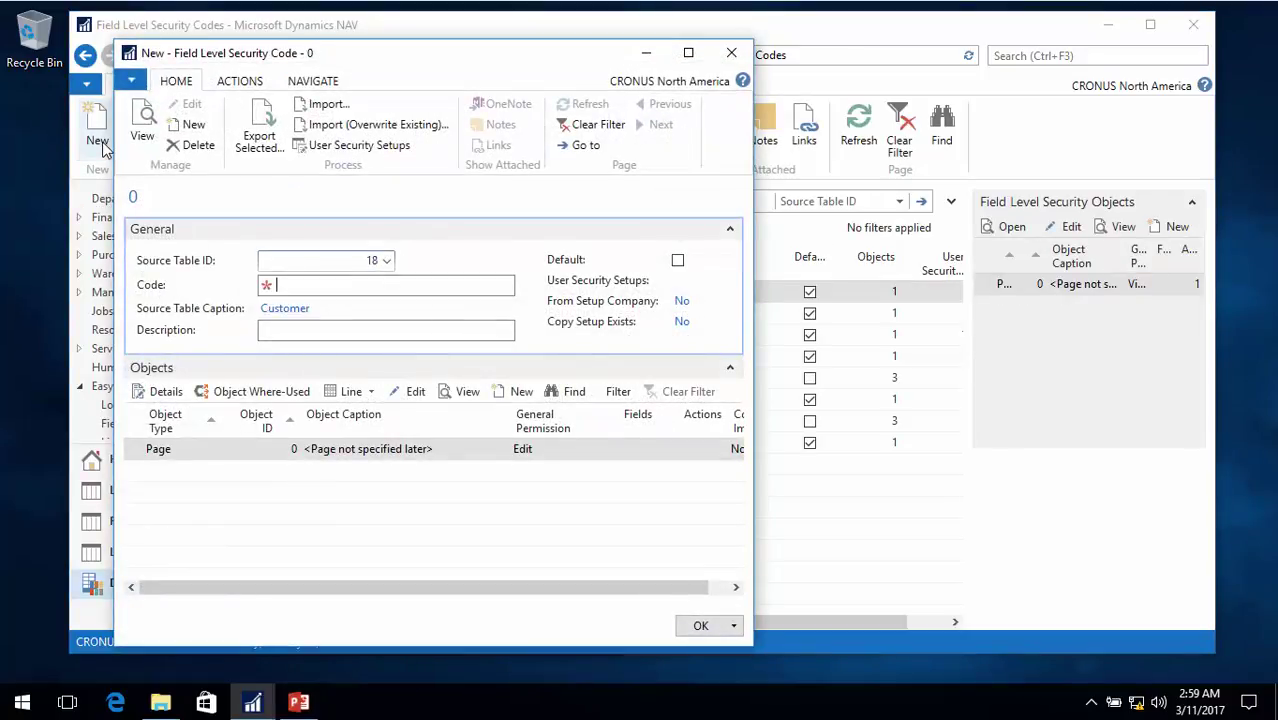
pyautogui.write('test')
pyautogui.press('Tab')
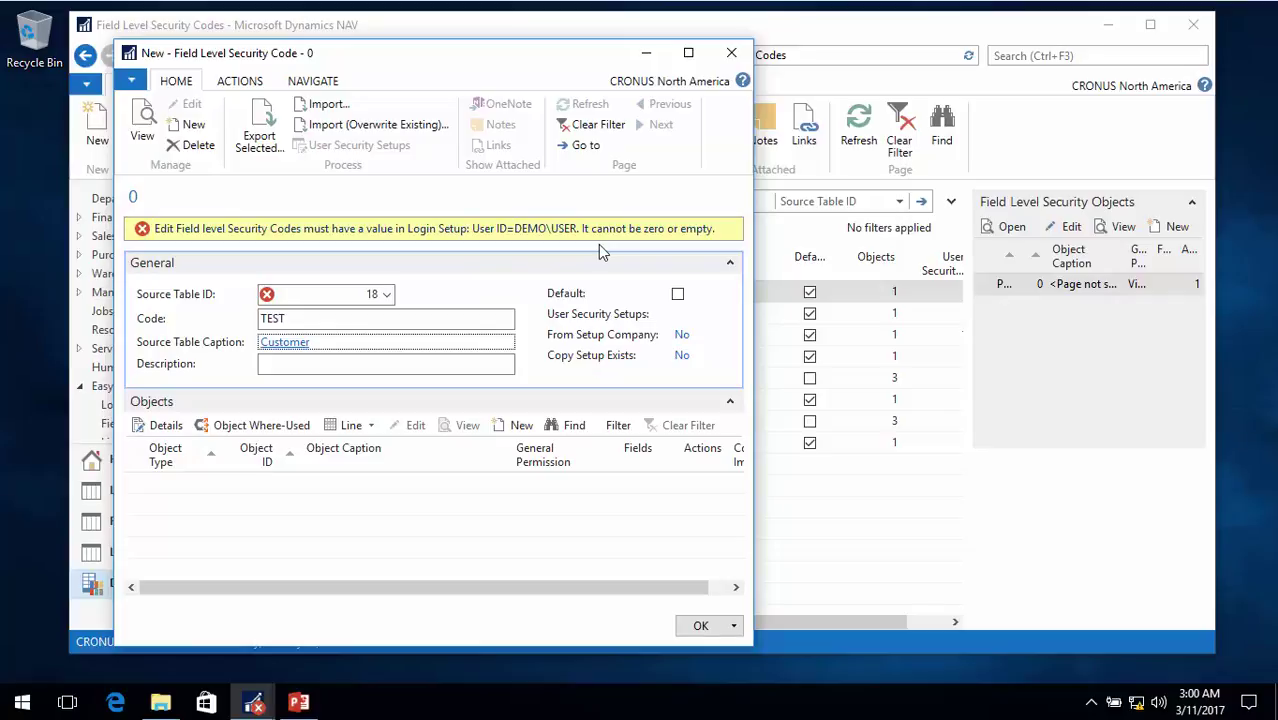
pyautogui.click(701, 626)
pyautogui.click(508, 379)
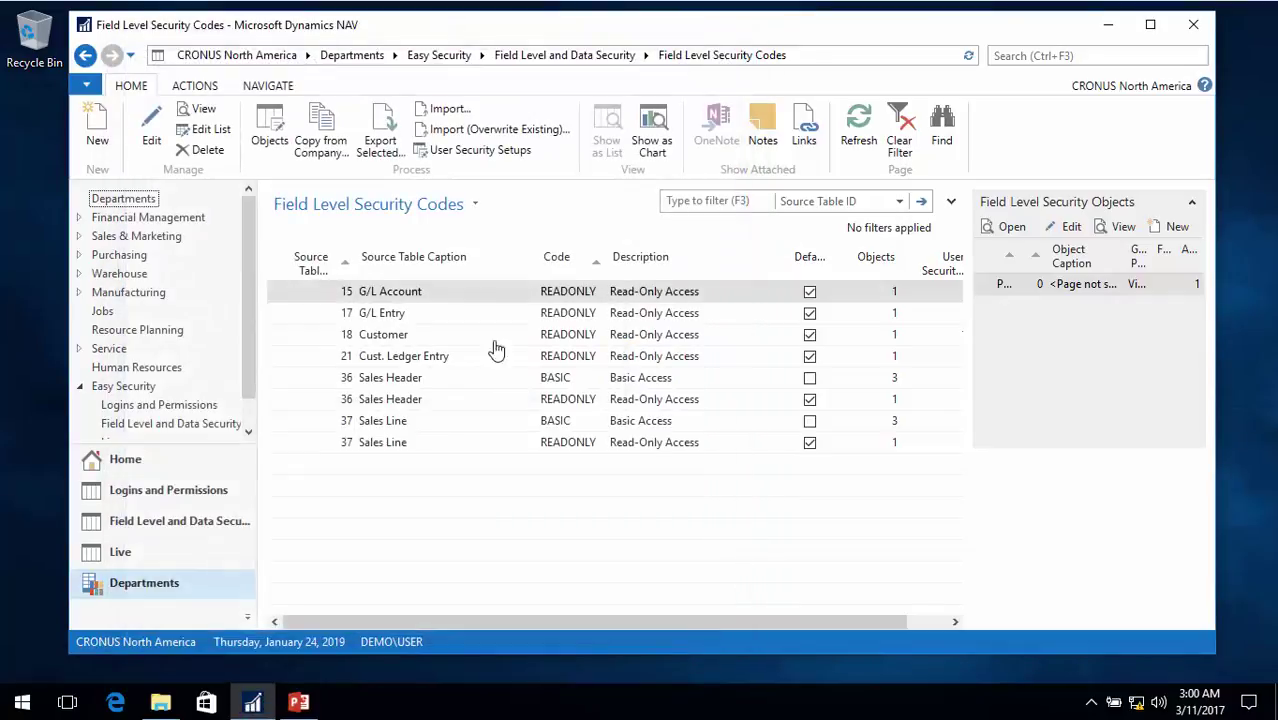
# Look over the User Security Setup entries, then go back and open the Login Setup list
pyautogui.click(582, 58)
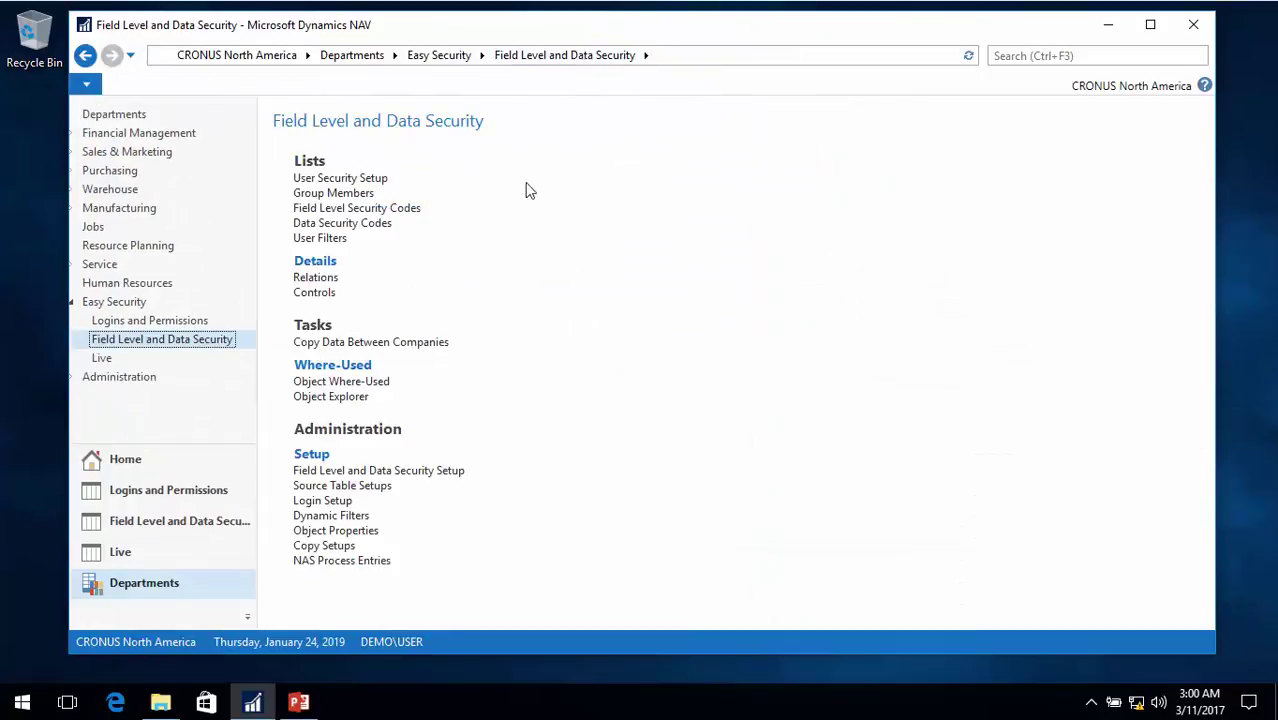
pyautogui.click(333, 180)
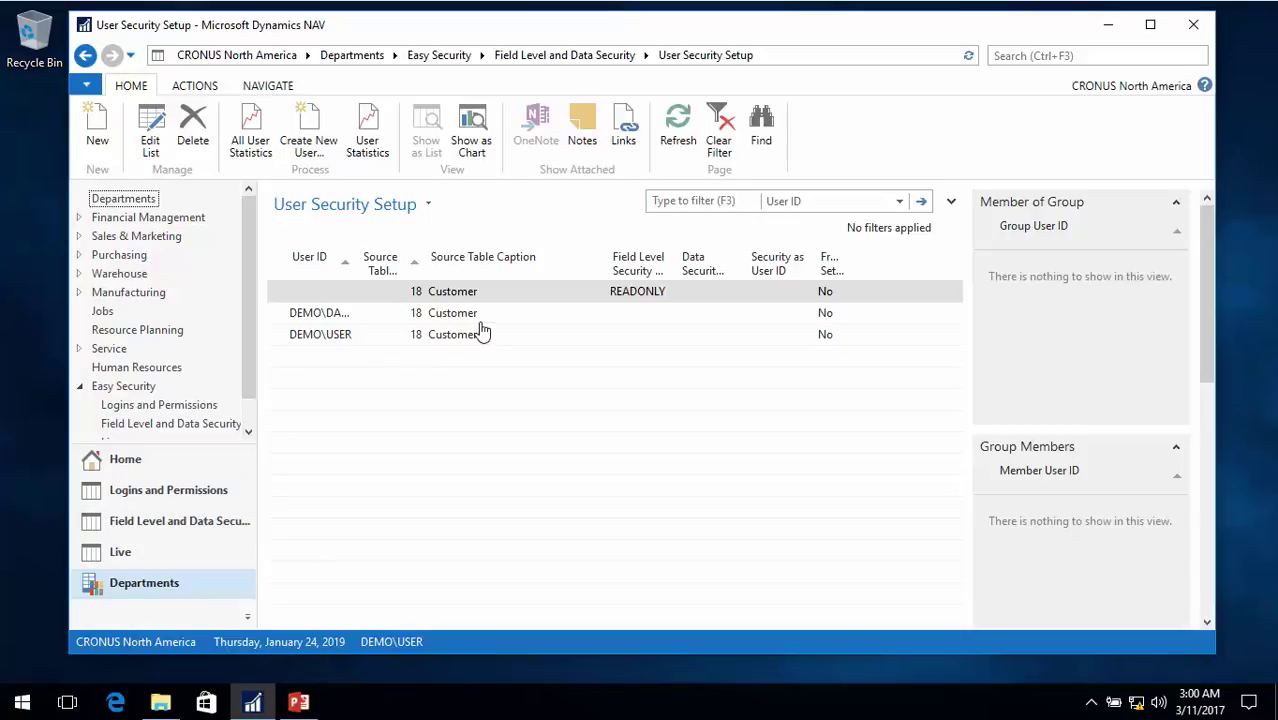
pyautogui.click(200, 427)
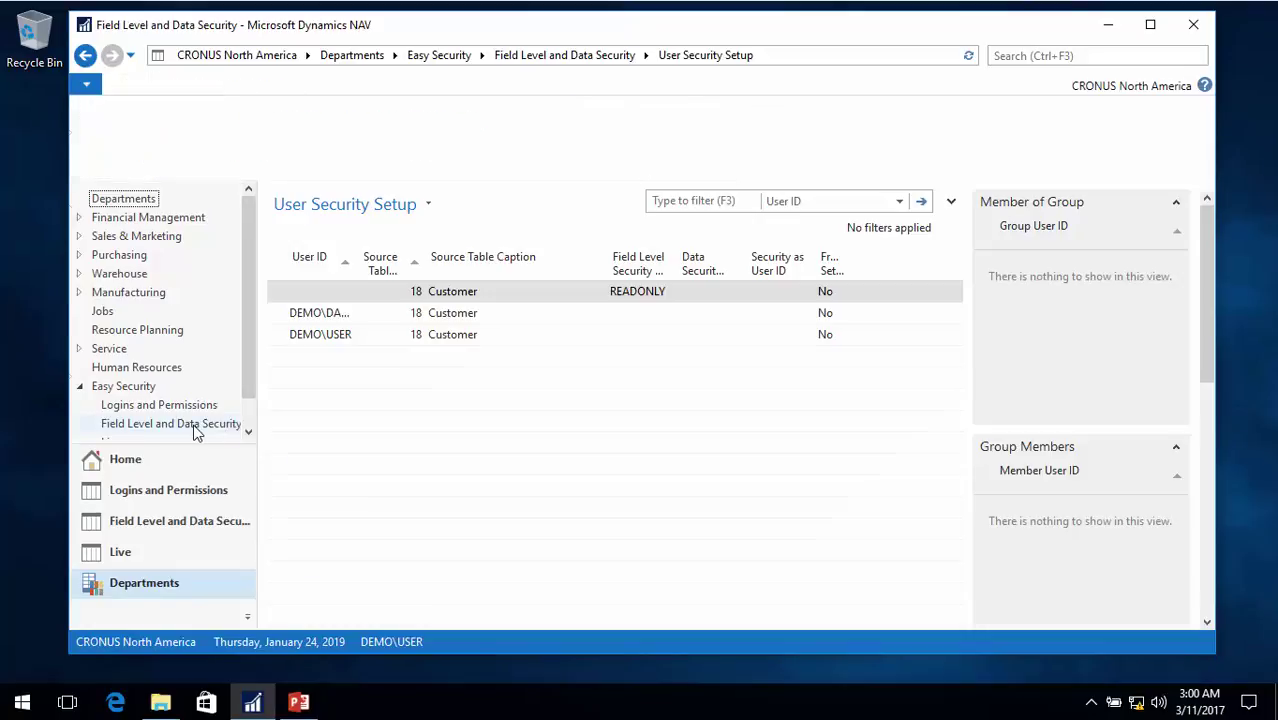
pyautogui.click(324, 502)
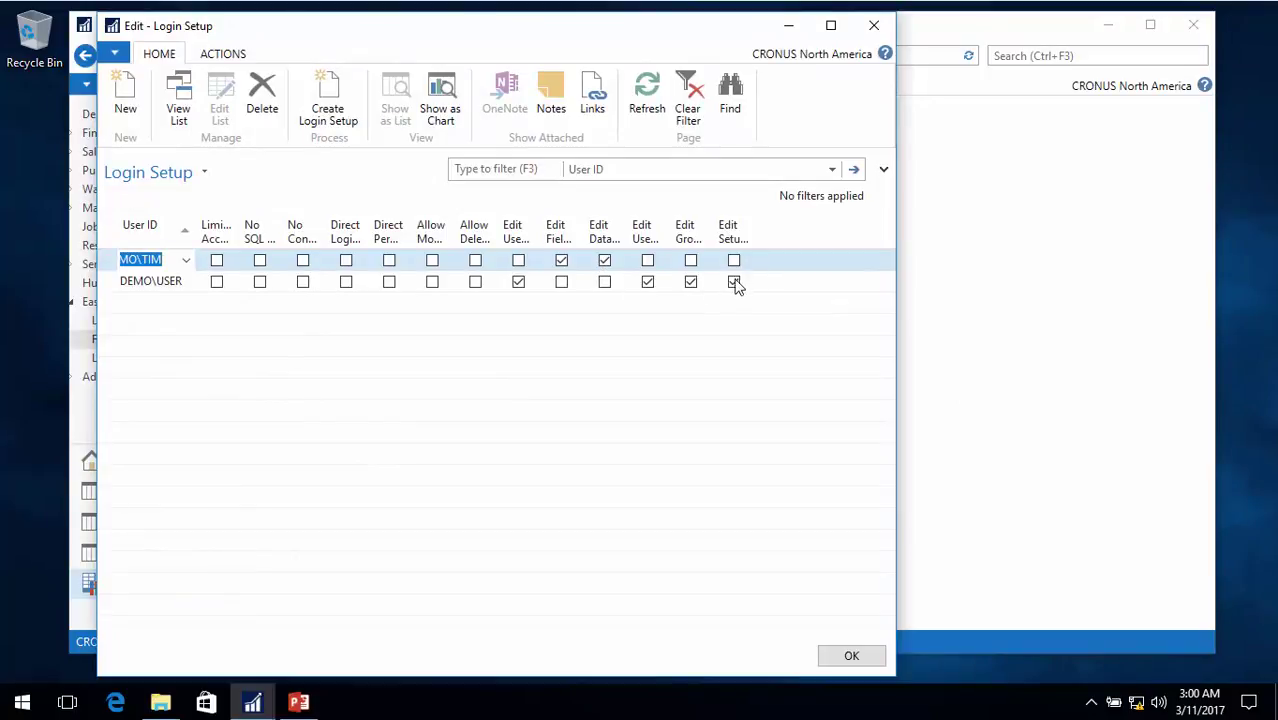
# Attempt to delete DEMO\USER, discard the changes after the error, and reopen Login Setup
pyautogui.click(113, 284)
pyautogui.click(262, 95)
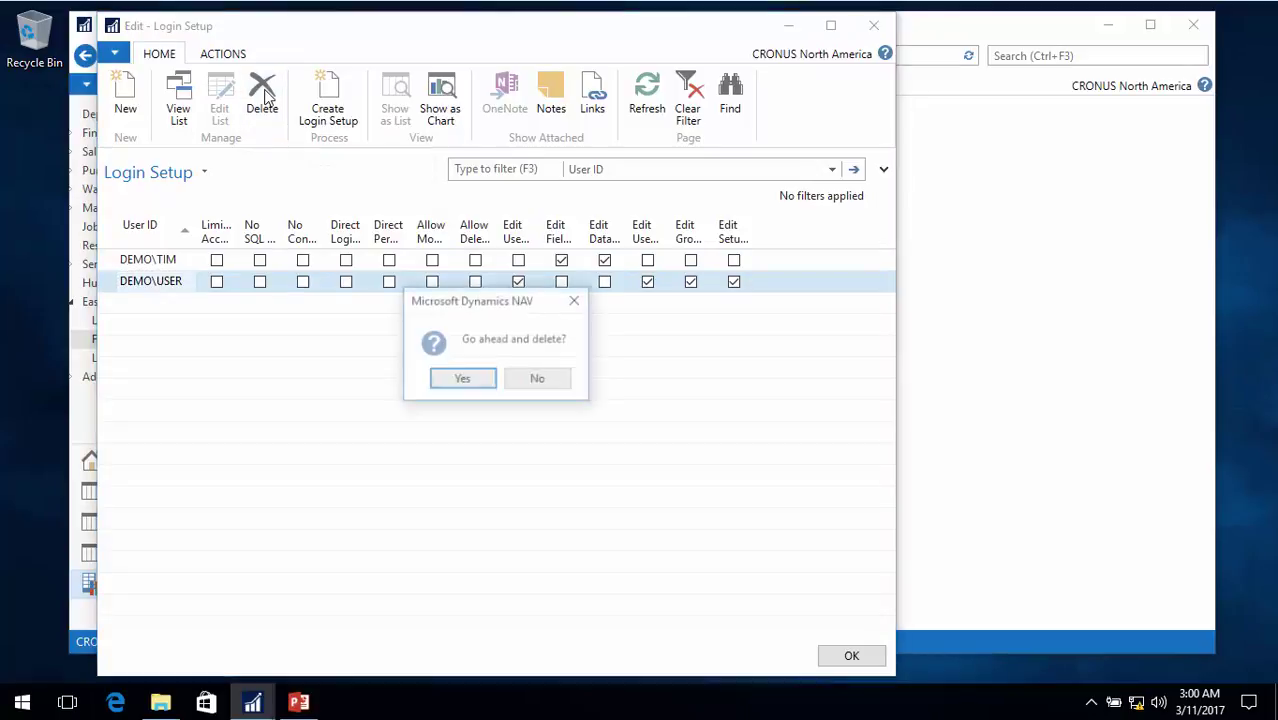
pyautogui.click(479, 382)
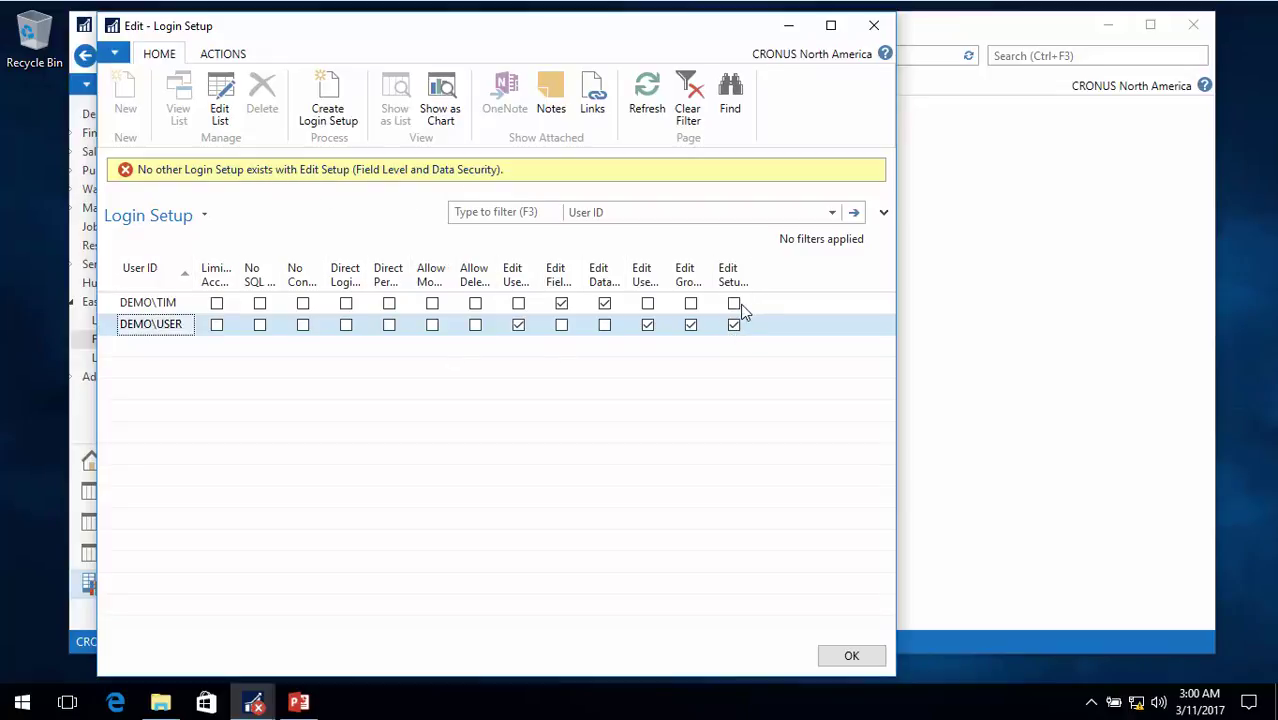
pyautogui.click(741, 305)
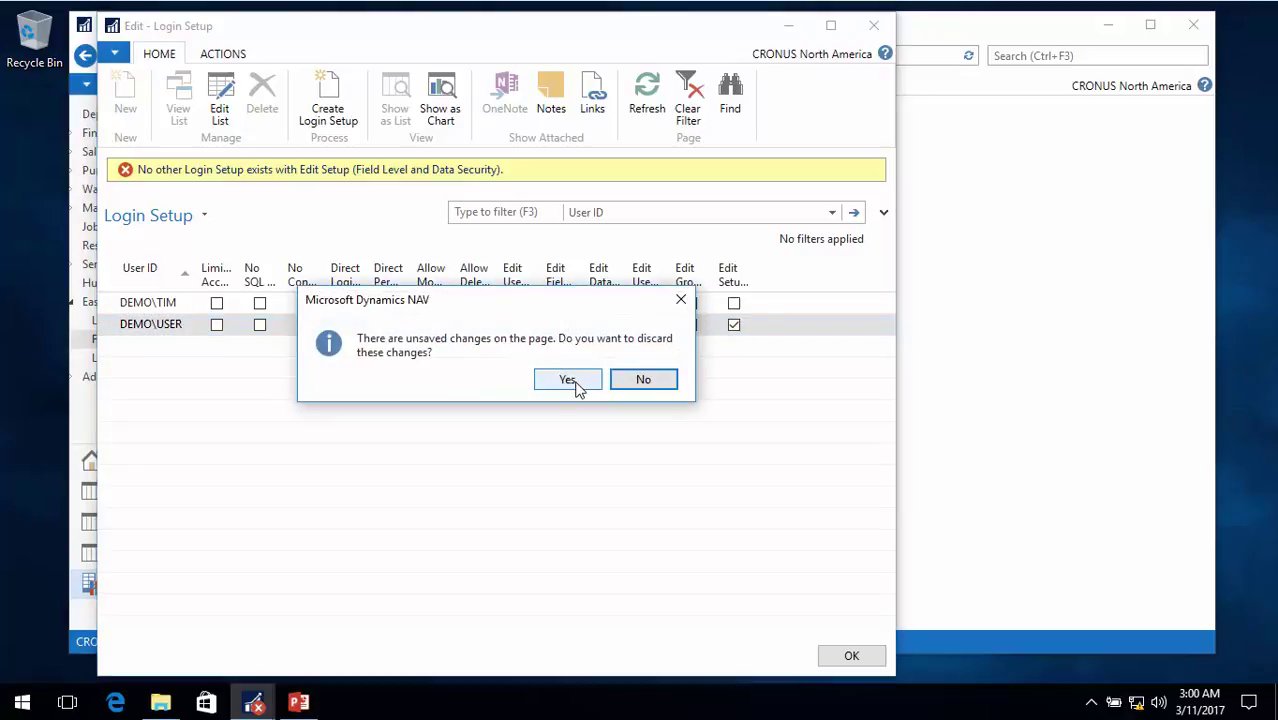
pyautogui.click(574, 382)
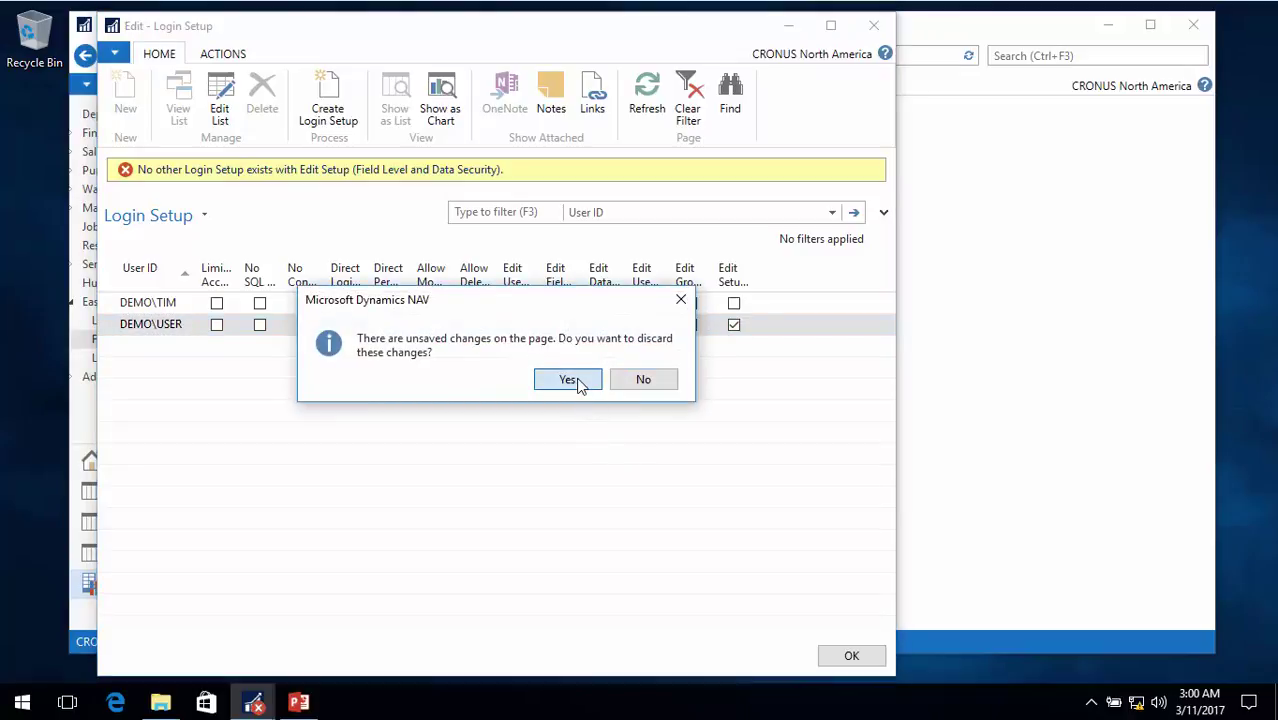
pyautogui.click(570, 380)
pyautogui.click(337, 508)
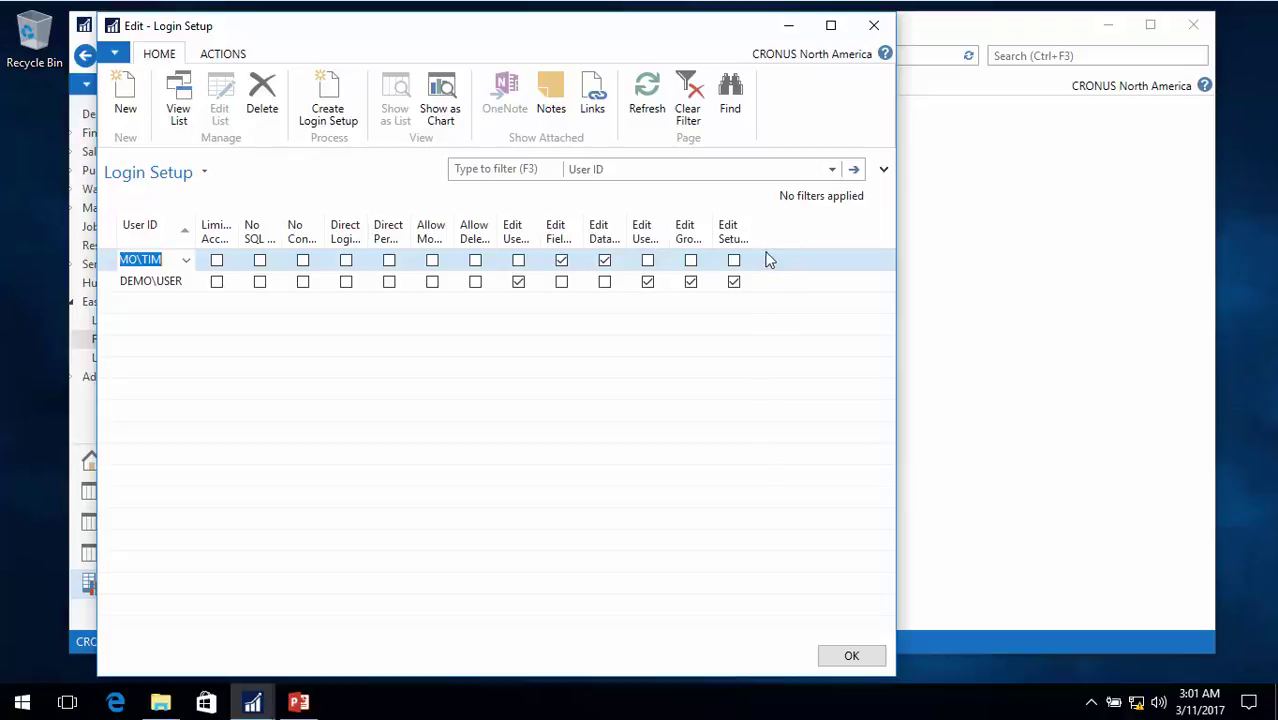
# Widen the Edit Setup, Group Members, User Filters, Field Level and User Security columns and the window
pyautogui.moveTo(752, 232); pyautogui.dragTo(790, 232)
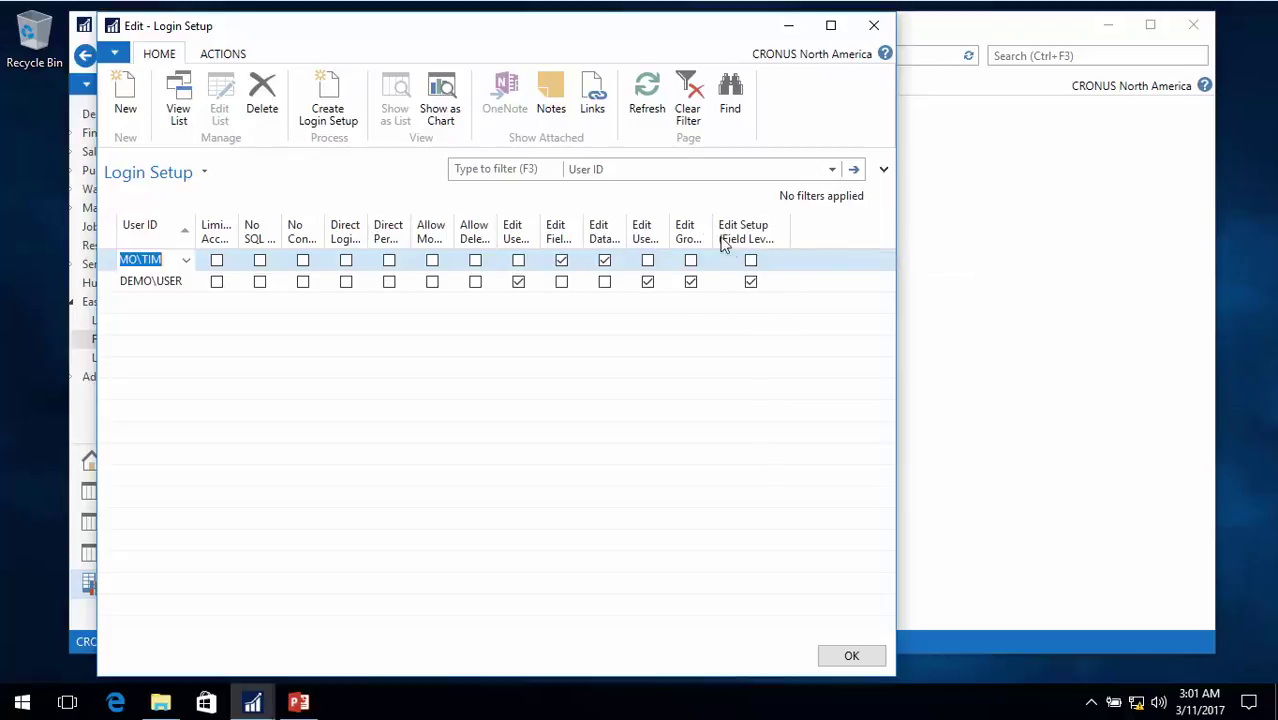
pyautogui.moveTo(713, 240); pyautogui.dragTo(746, 246)
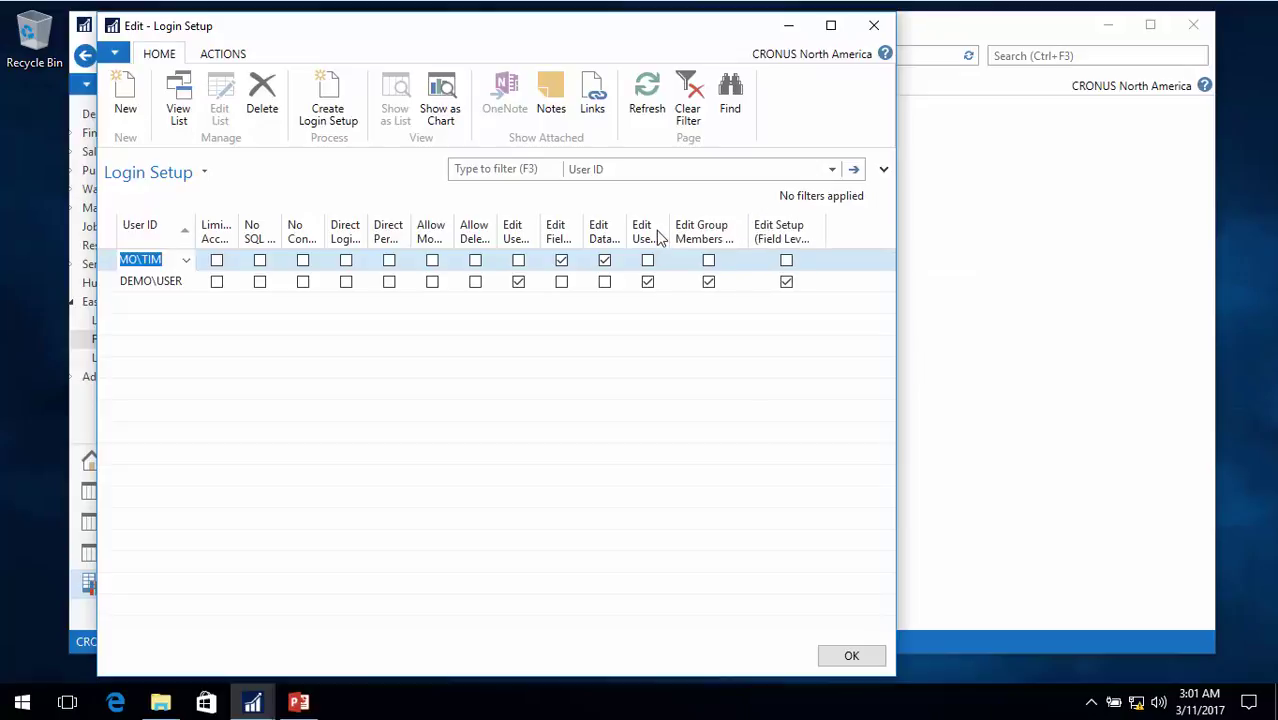
pyautogui.moveTo(671, 232)
pyautogui.mouseDown()
pyautogui.moveTo(694, 232)
pyautogui.moveTo(664, 218)
pyautogui.moveTo(659, 240)
pyautogui.mouseUp()
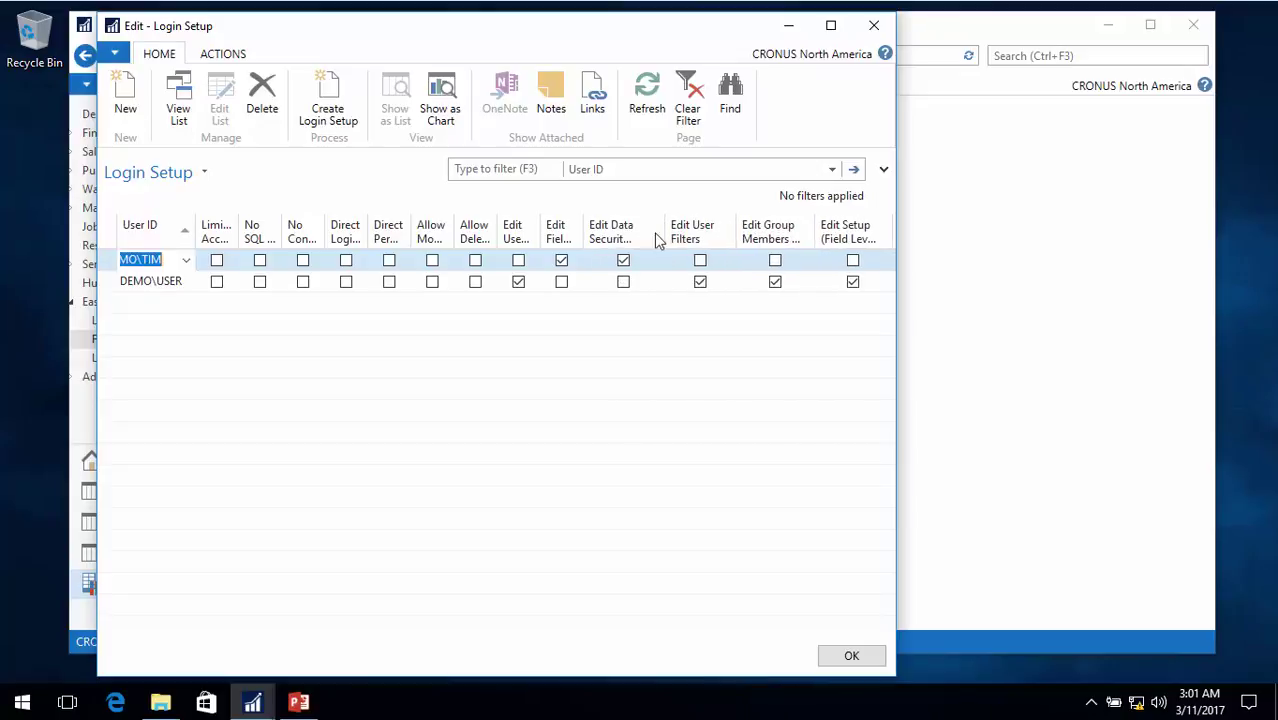
pyautogui.doubleClick(586, 229)
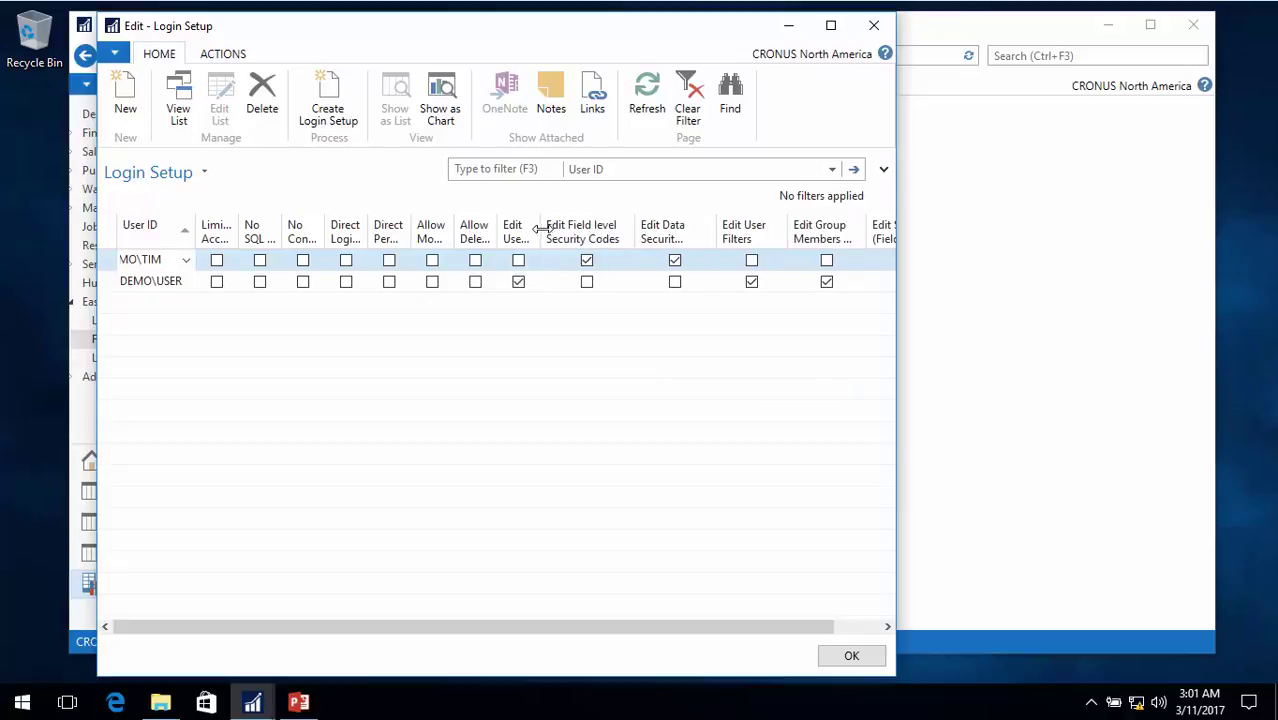
pyautogui.doubleClick(541, 229)
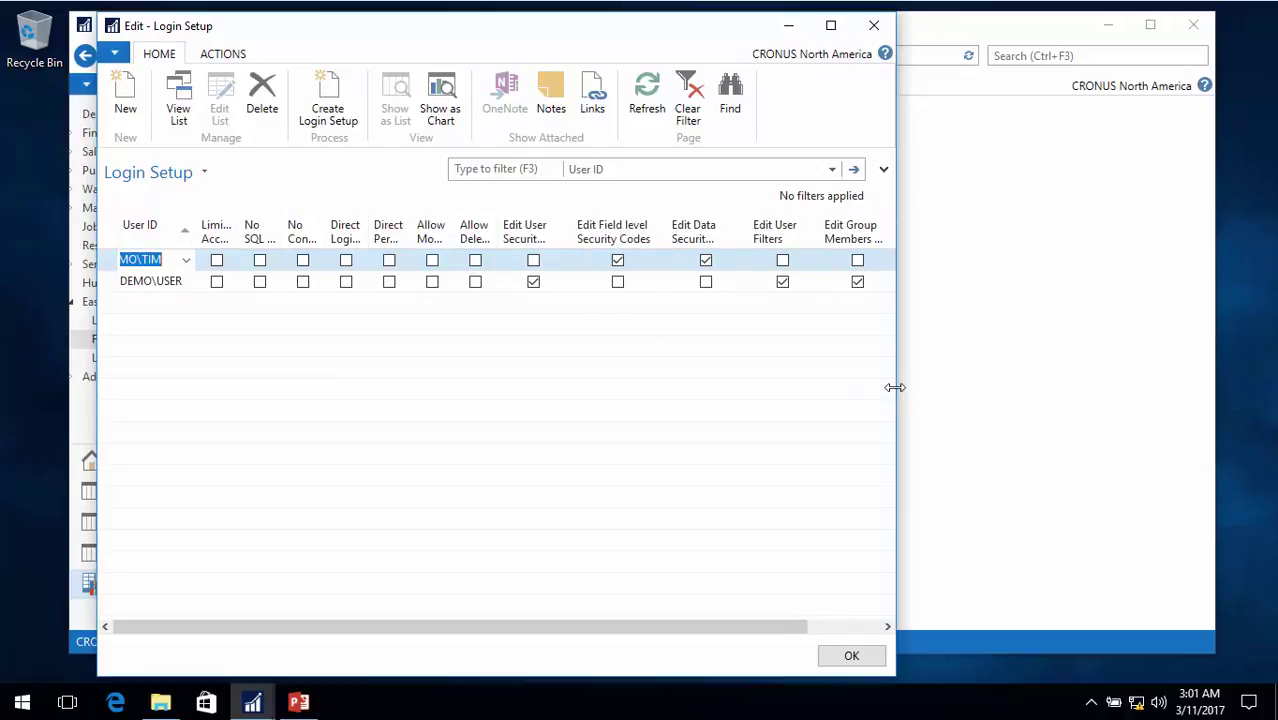
pyautogui.moveTo(899, 387); pyautogui.dragTo(1030, 387)
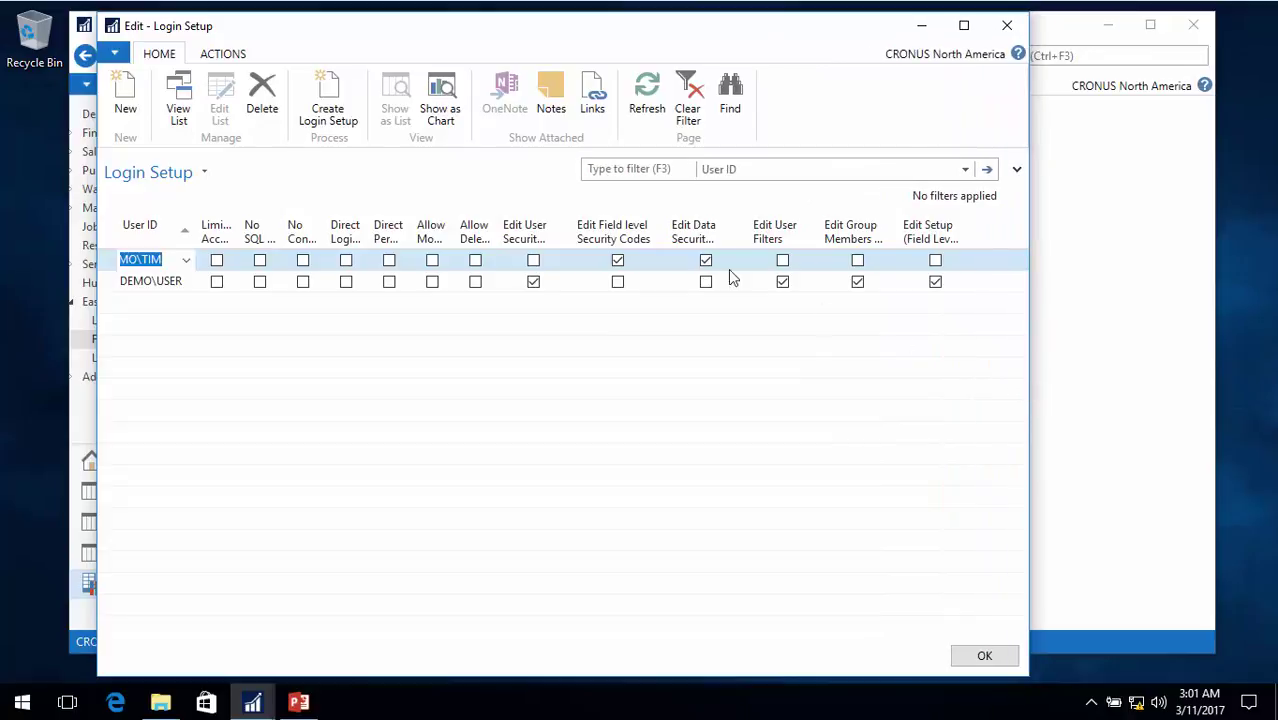